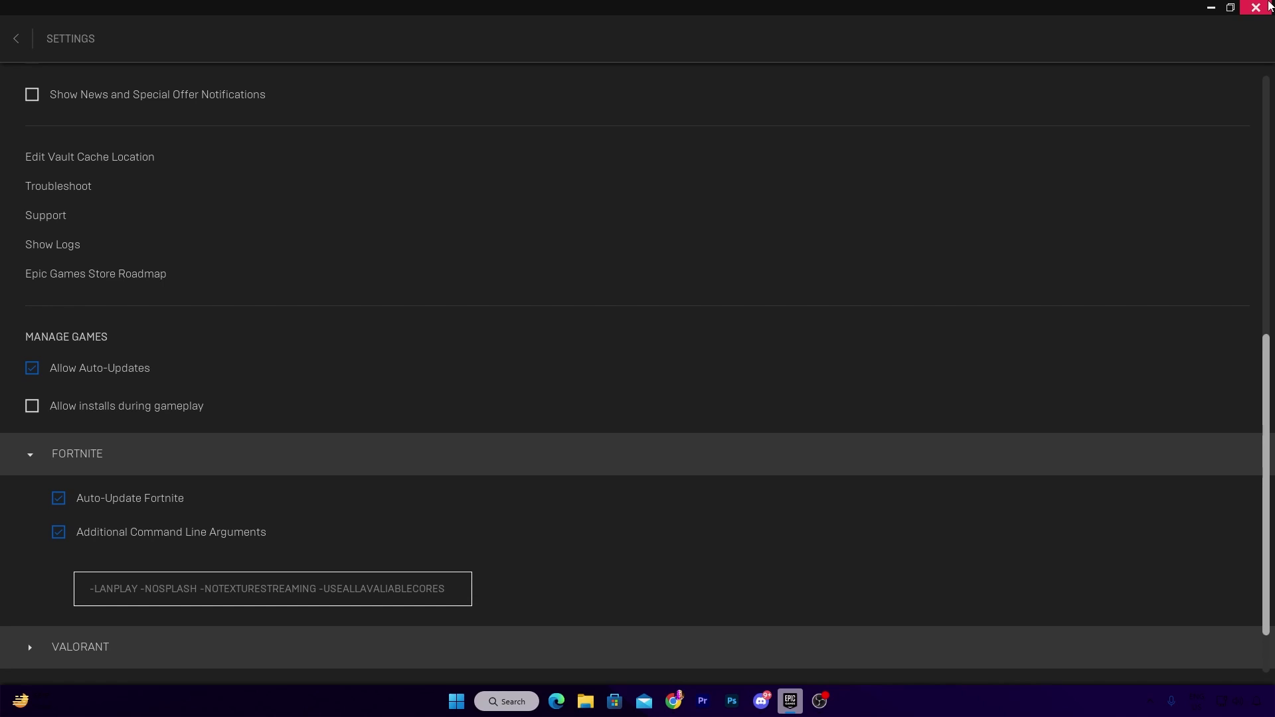
Step: Close the launcher's settings window and open the Pros FPS Boost Method folder on the desktop
click(1268, 6)
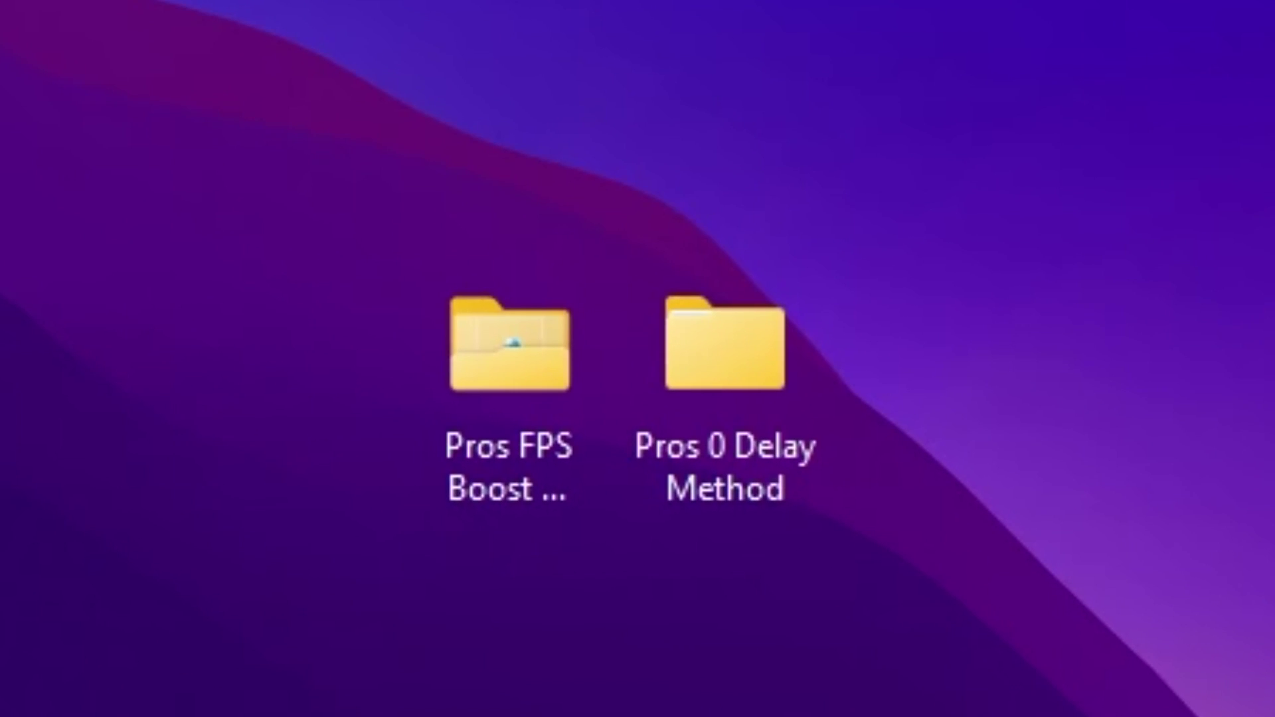
click(484, 335)
mouse_move(484, 336)
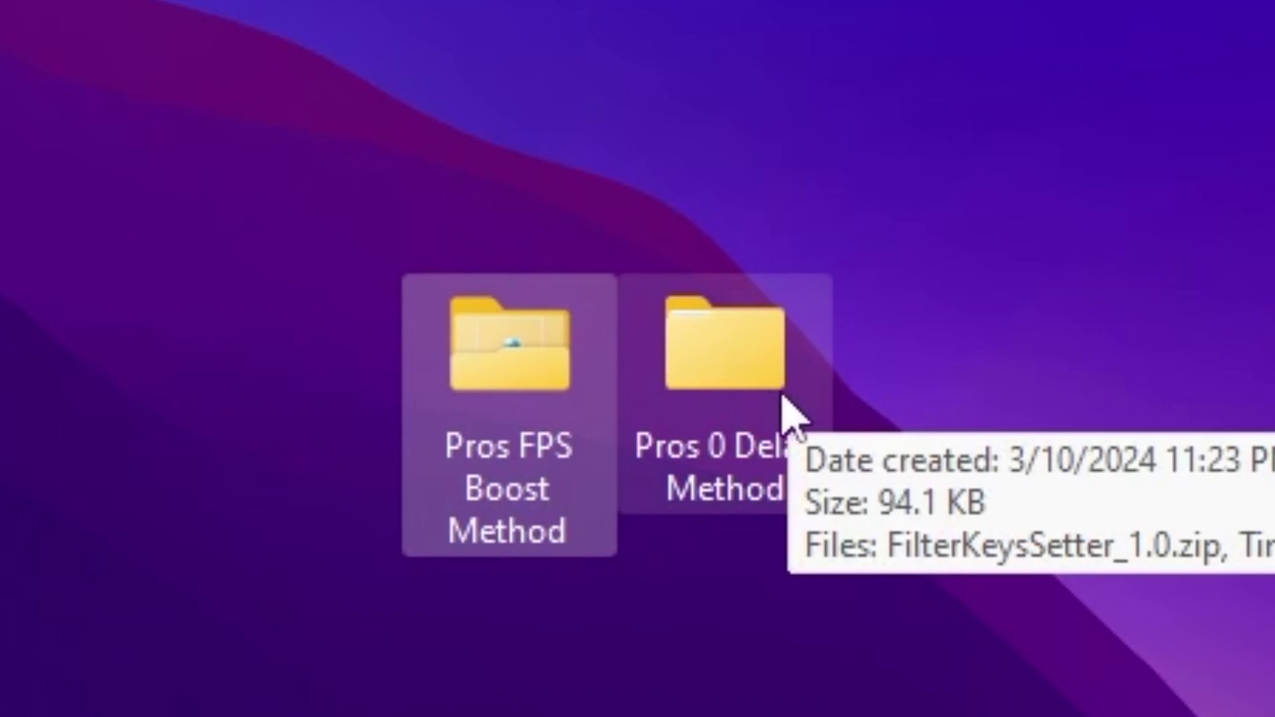
mouse_move(699, 375)
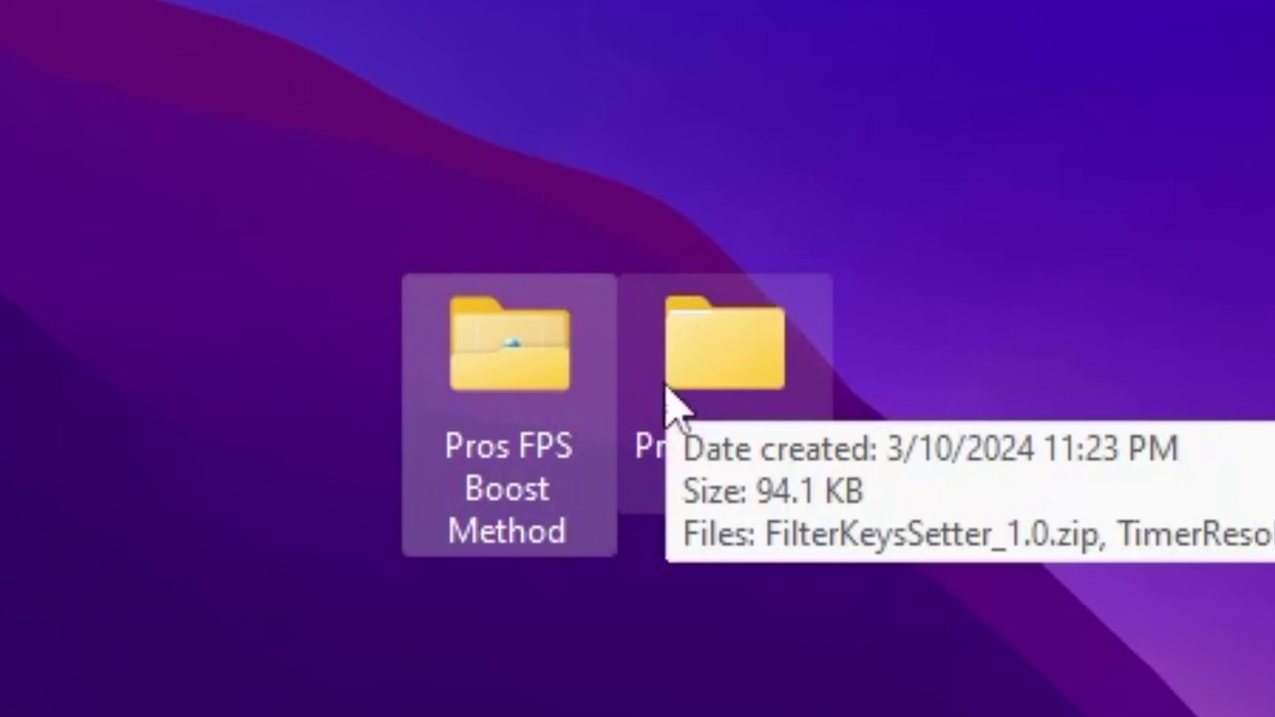
double_click(522, 319)
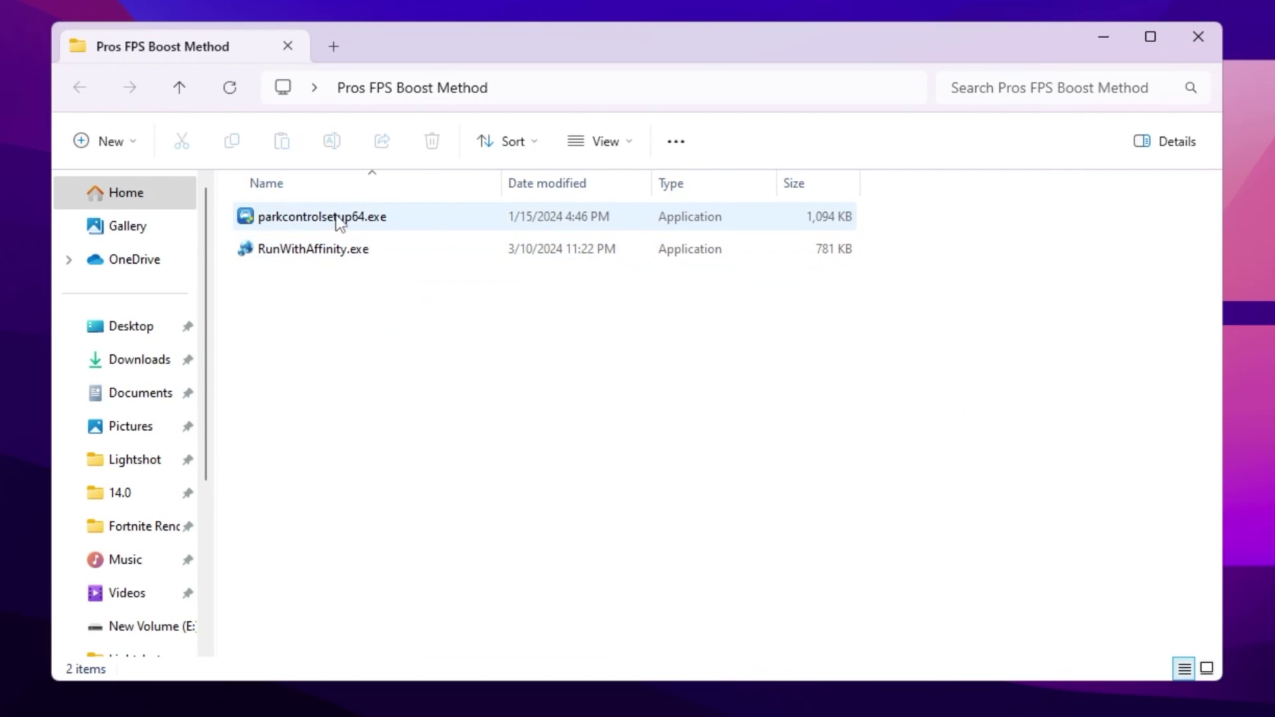
Step: Install ParkControl from parkcontrolsetup64.exe, accepting the licence and keeping the destination folder C:\Program Files\ParkControl\
double_click(359, 218)
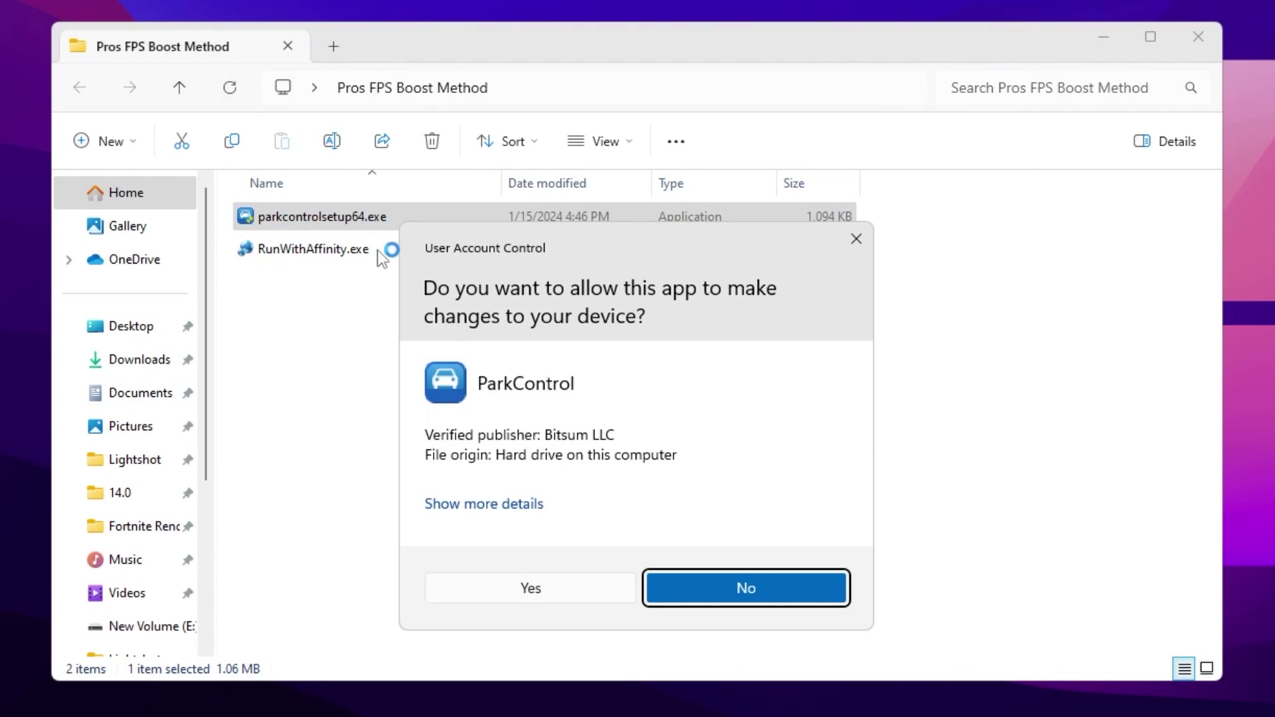
click(547, 602)
click(656, 345)
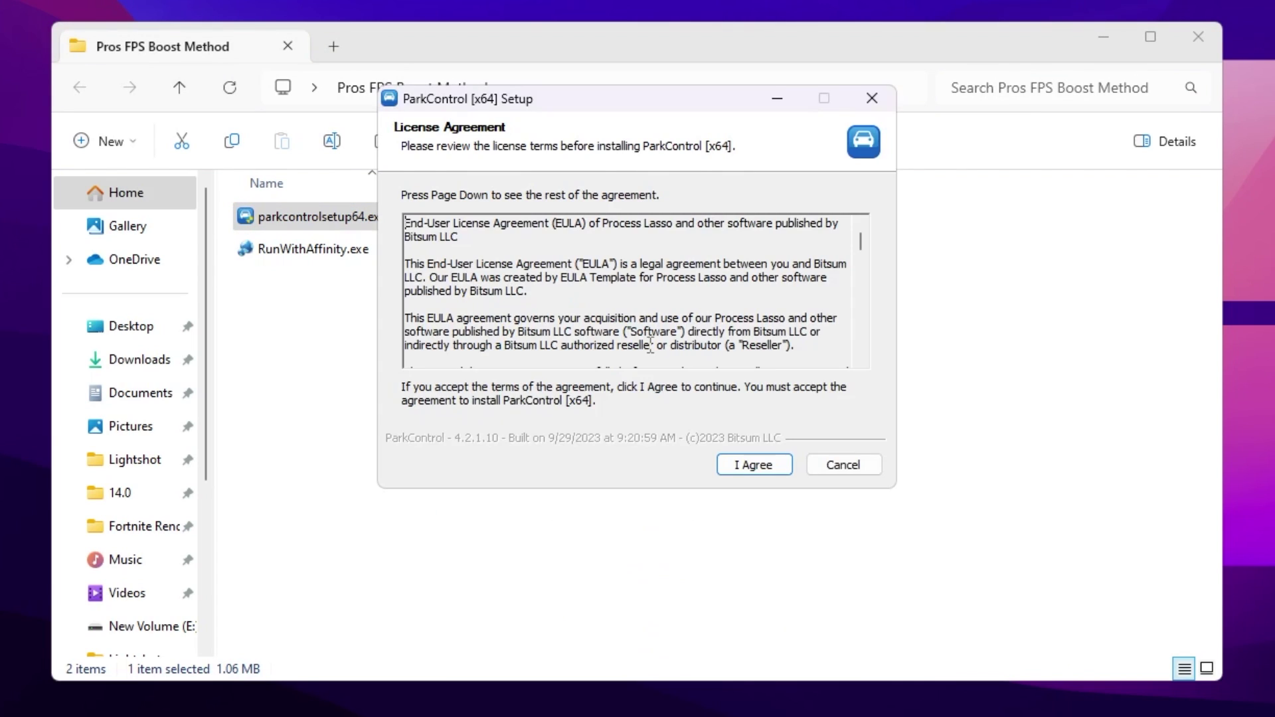
click(755, 463)
click(755, 464)
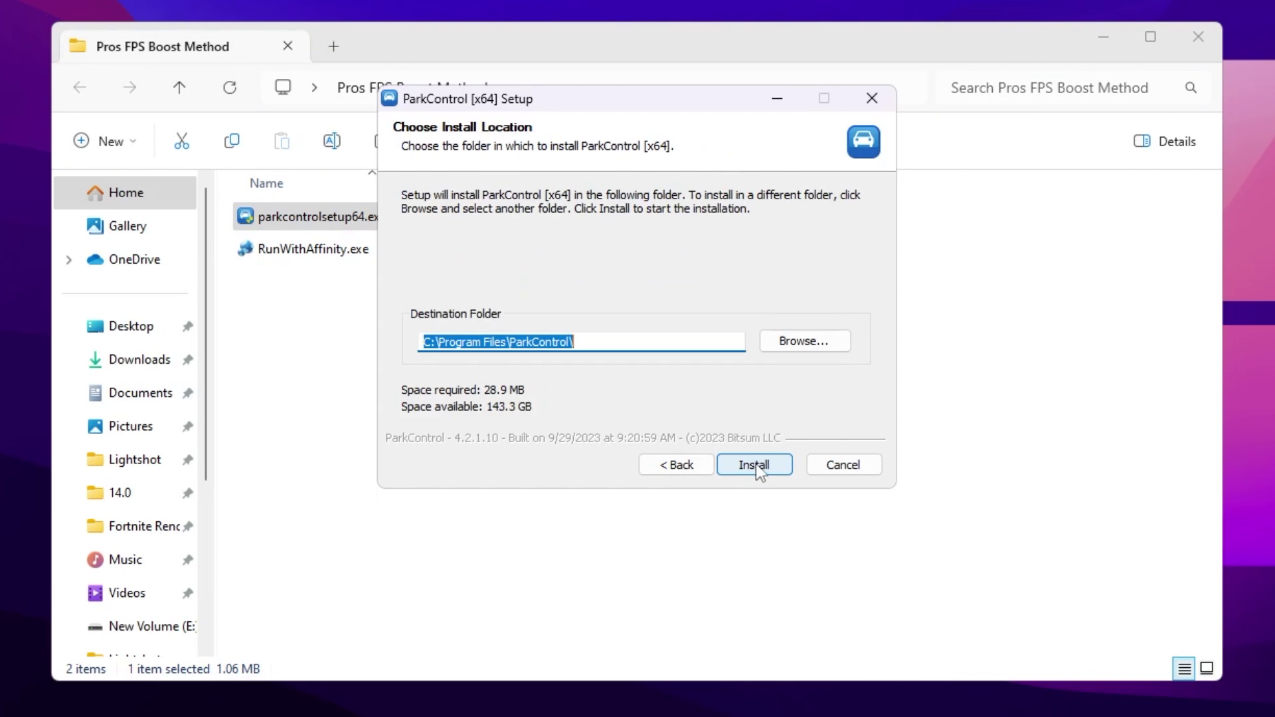
click(755, 465)
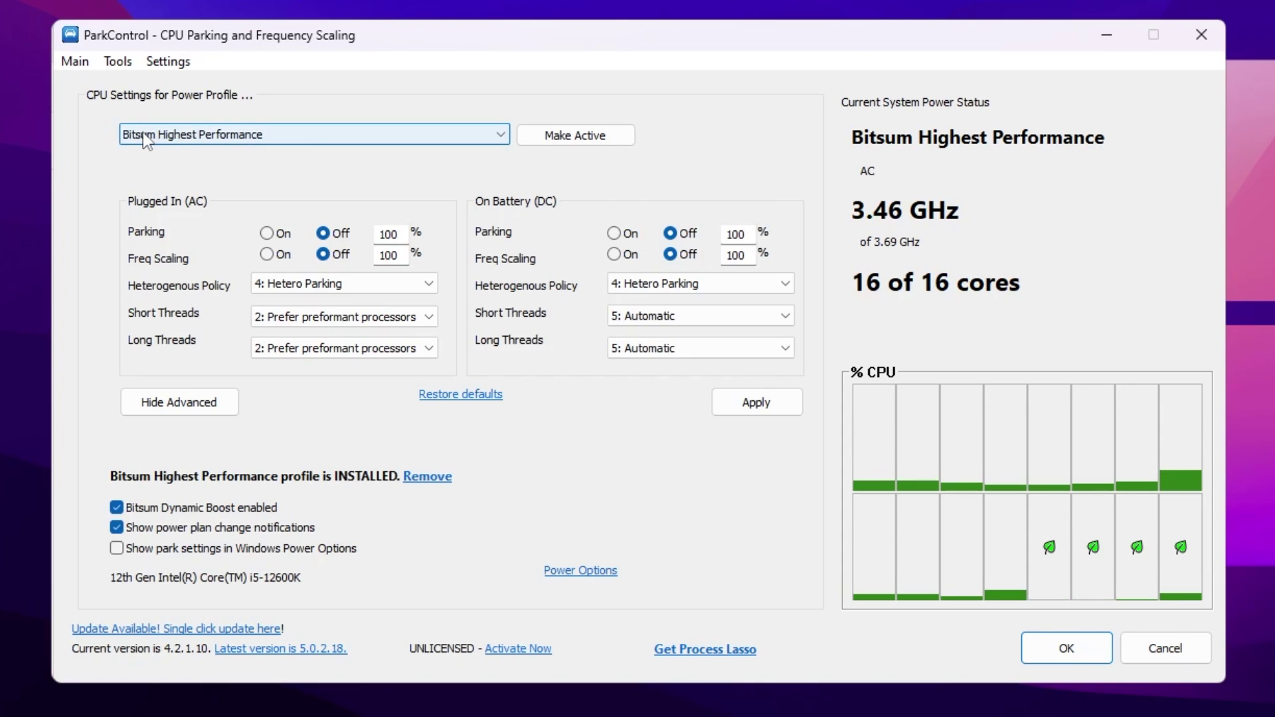
Step: Choose Bitsum Highest Performance as the power profile and make it active
click(494, 135)
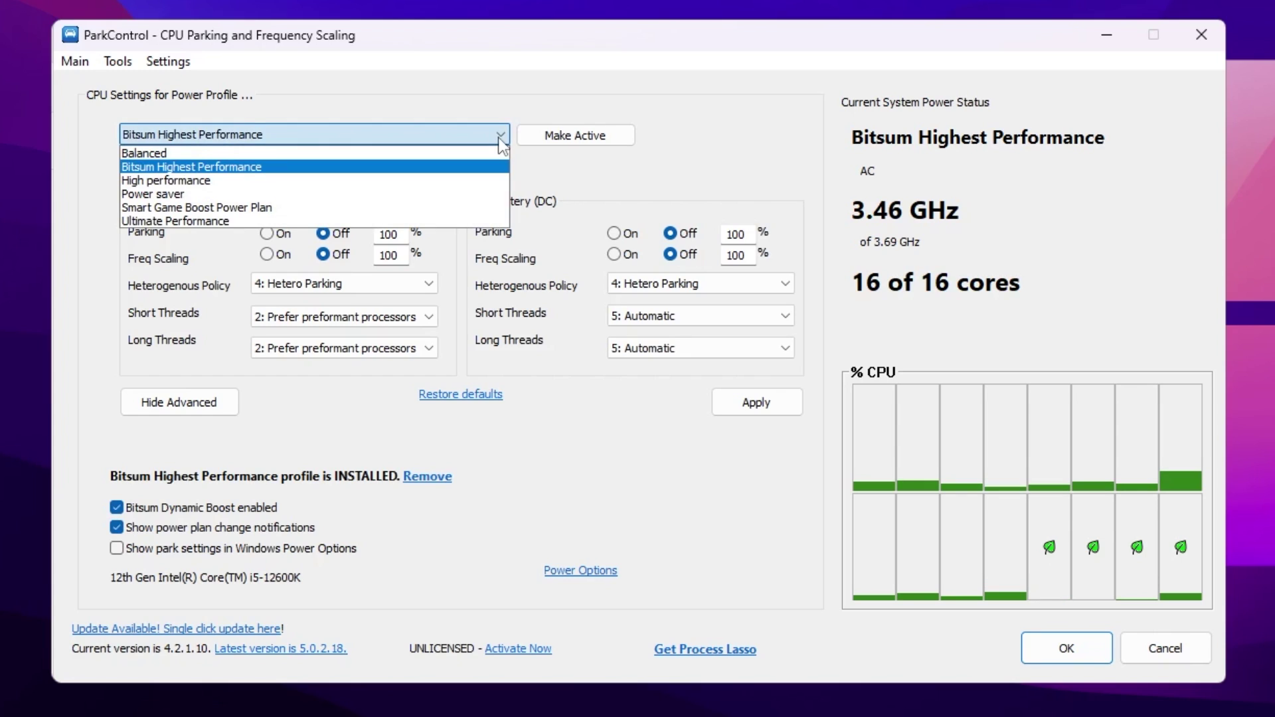
click(229, 169)
click(577, 142)
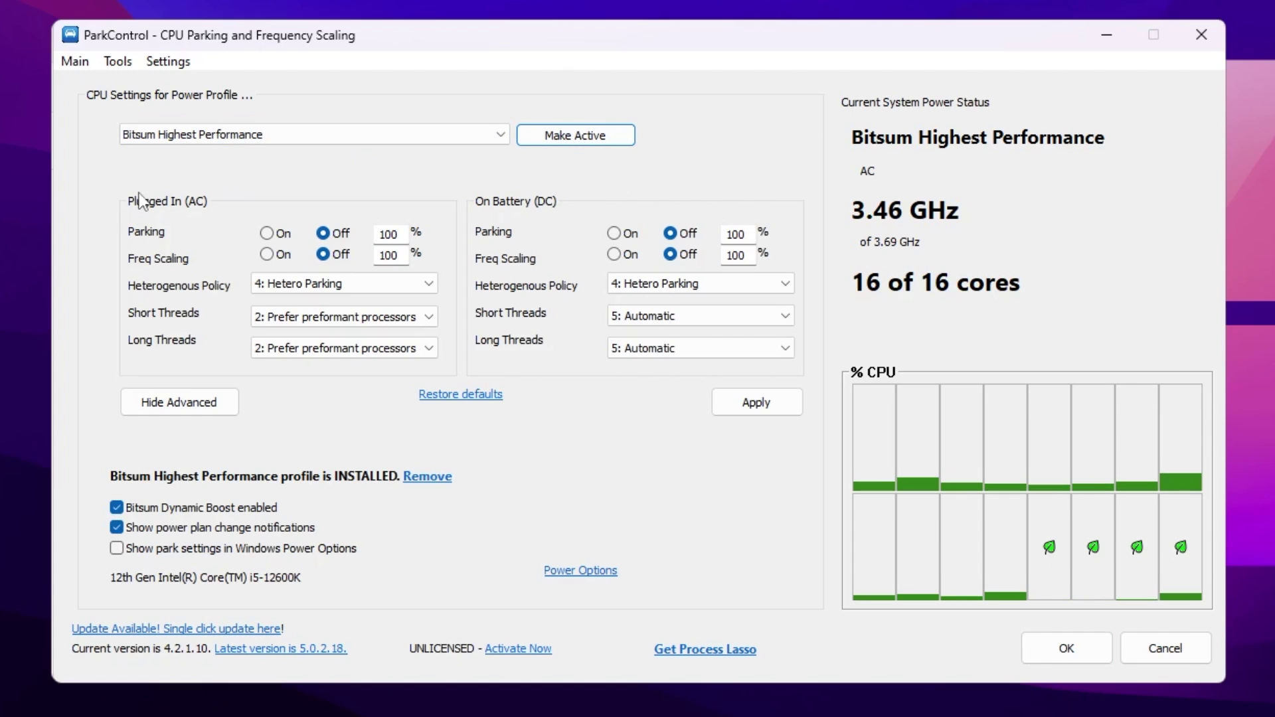
Step: Set plugged-in CPU parking to Off, apply the profile settings and close ParkControl with OK
click(324, 234)
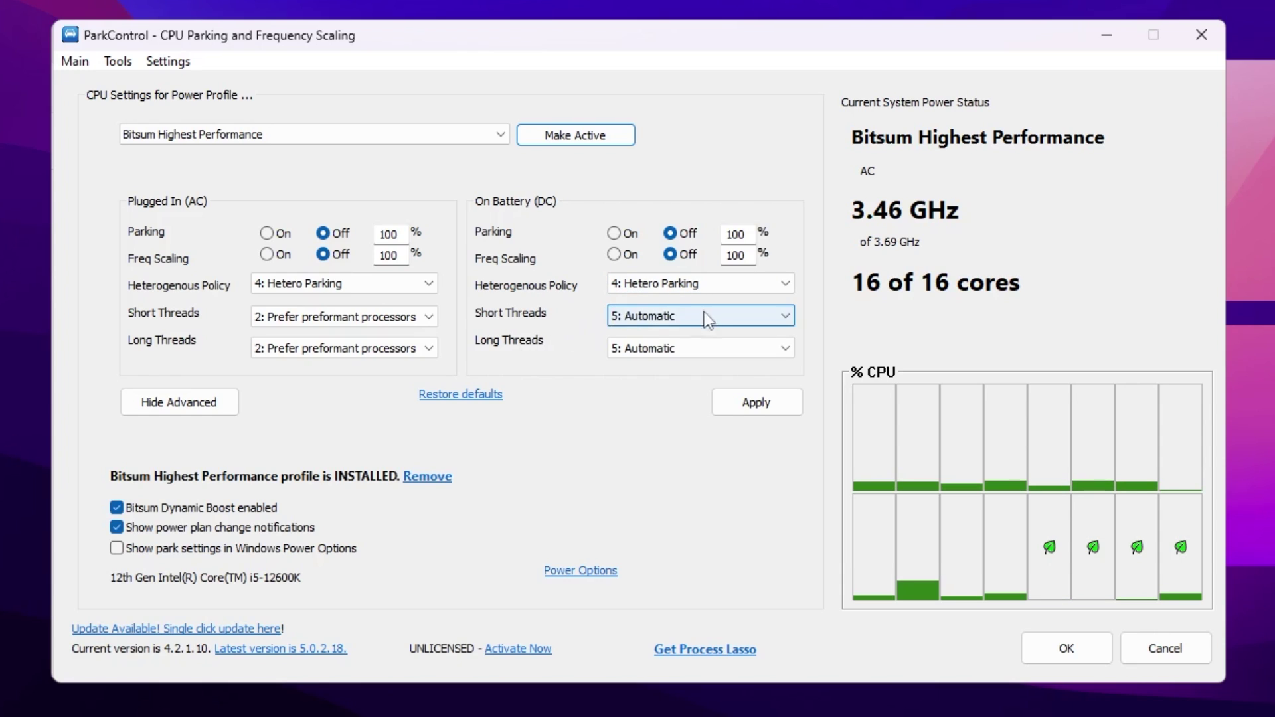
click(759, 411)
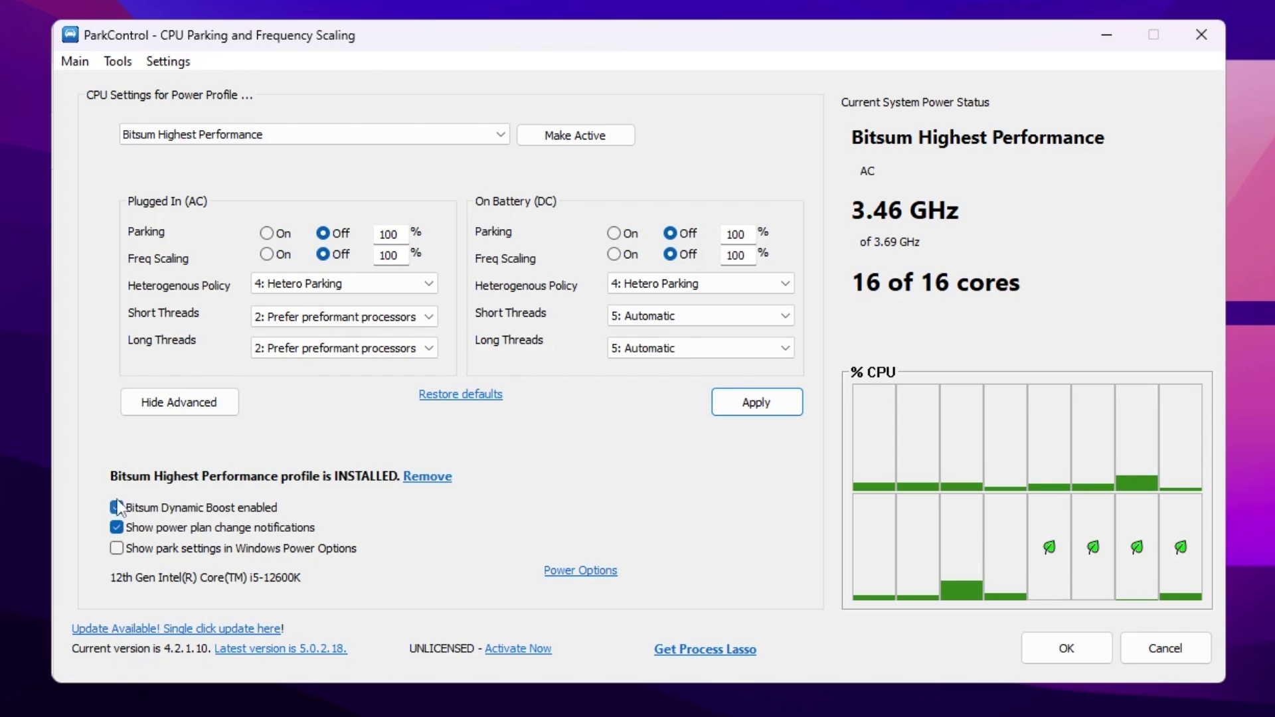
click(1081, 656)
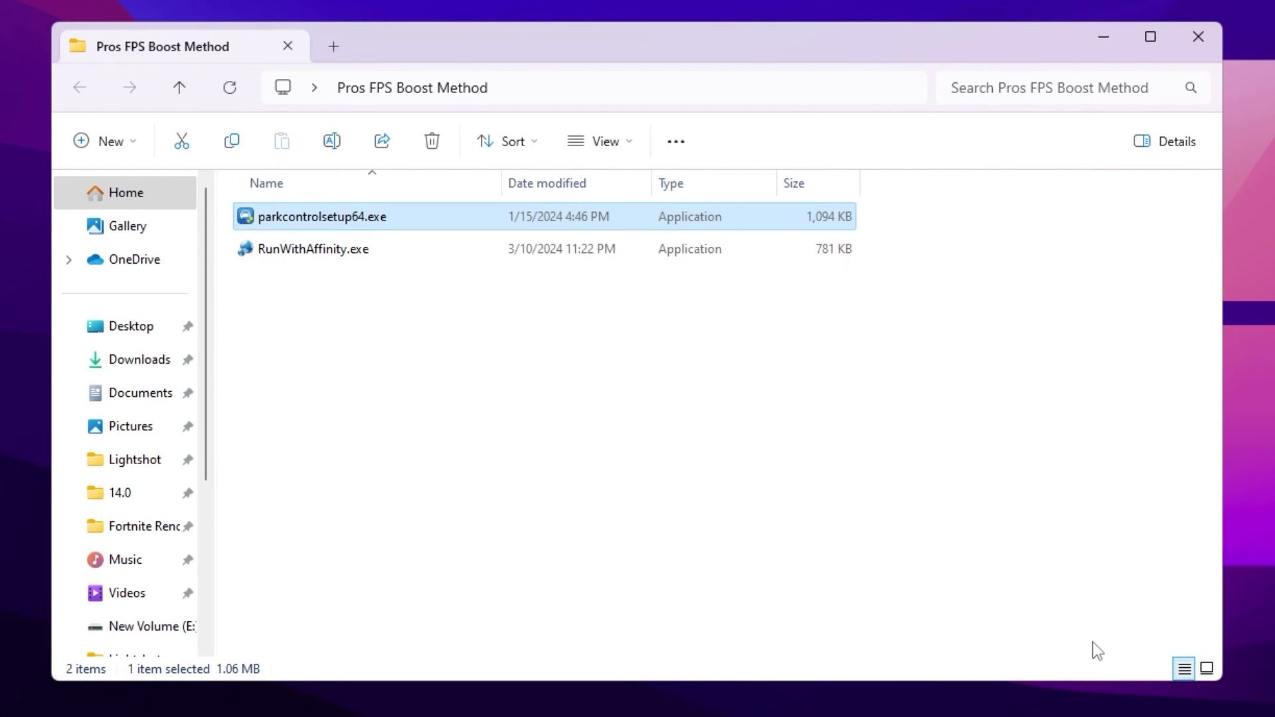
Step: Launch RunWithAffinity.exe from the Pros FPS Boost Method folder and start browsing for the program to run
key(Down)
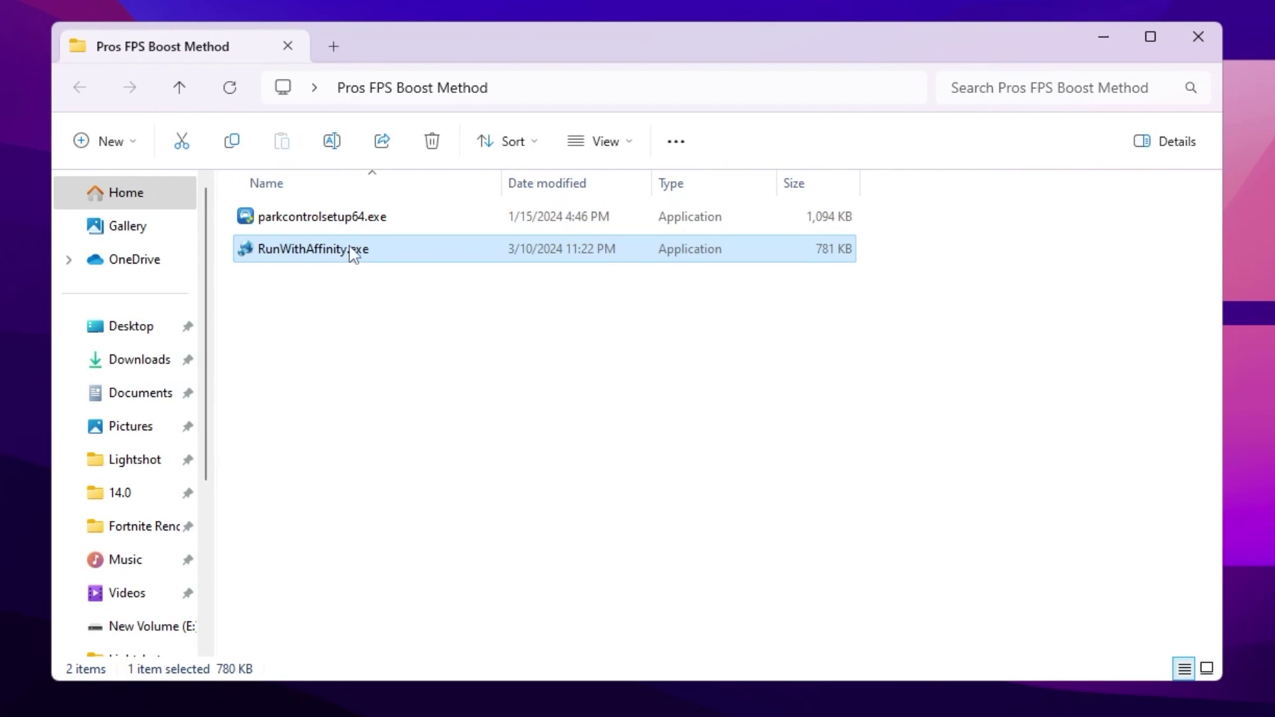
double_click(309, 244)
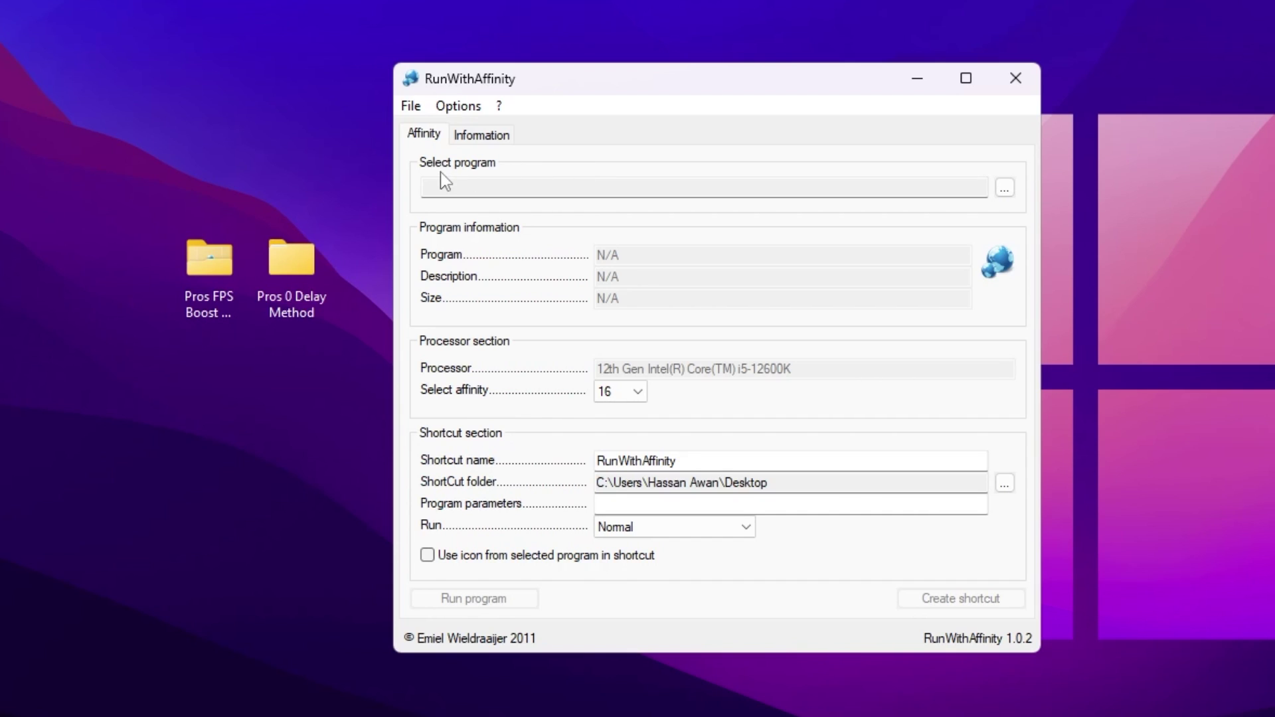
click(1005, 189)
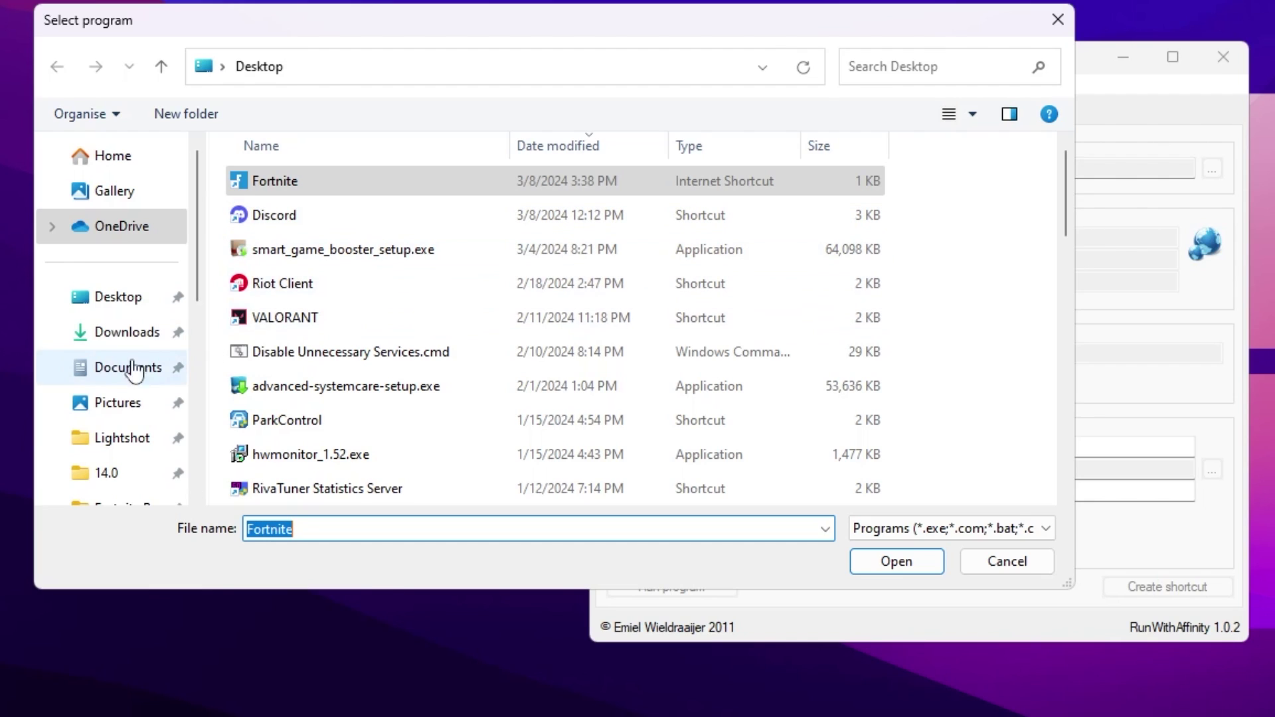
Step: Select FortniteClient-Win64-Shipping.exe from C:\Program Files\Epic Games\Fortnite\FortniteGame\Binaries\Win64 as the program
scroll(99, 361, down, 5)
click(131, 402)
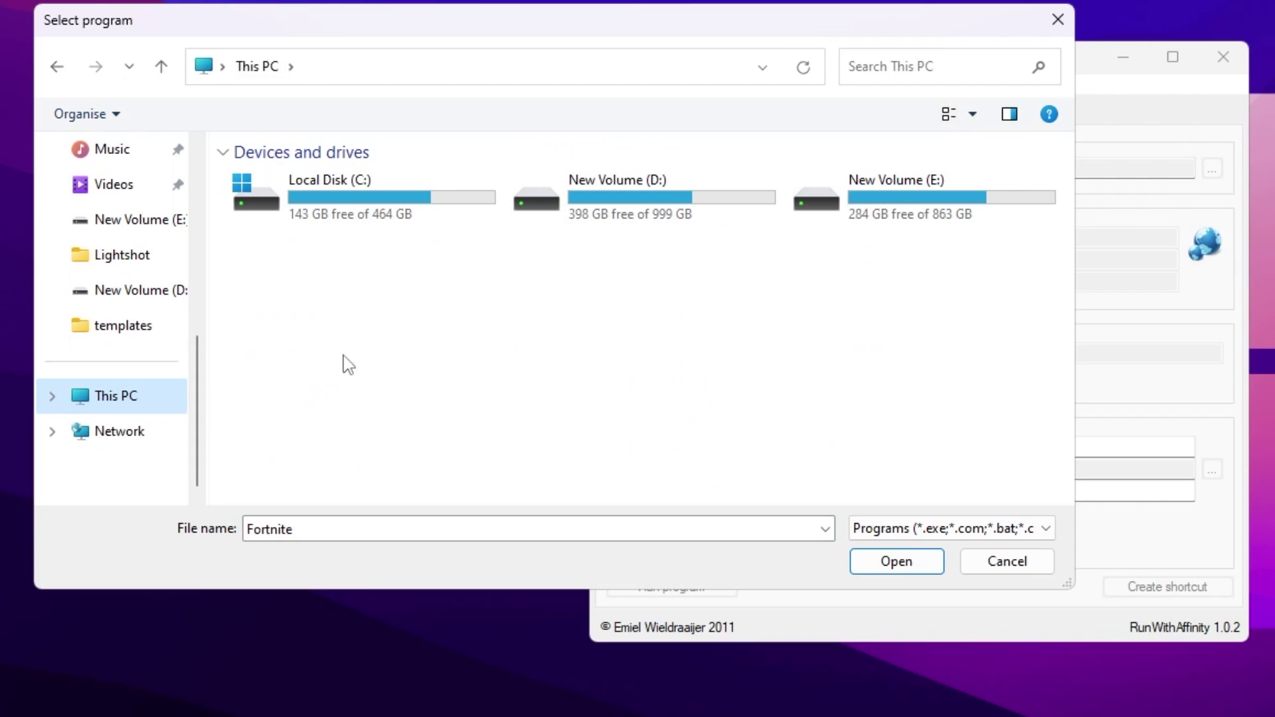
double_click(330, 209)
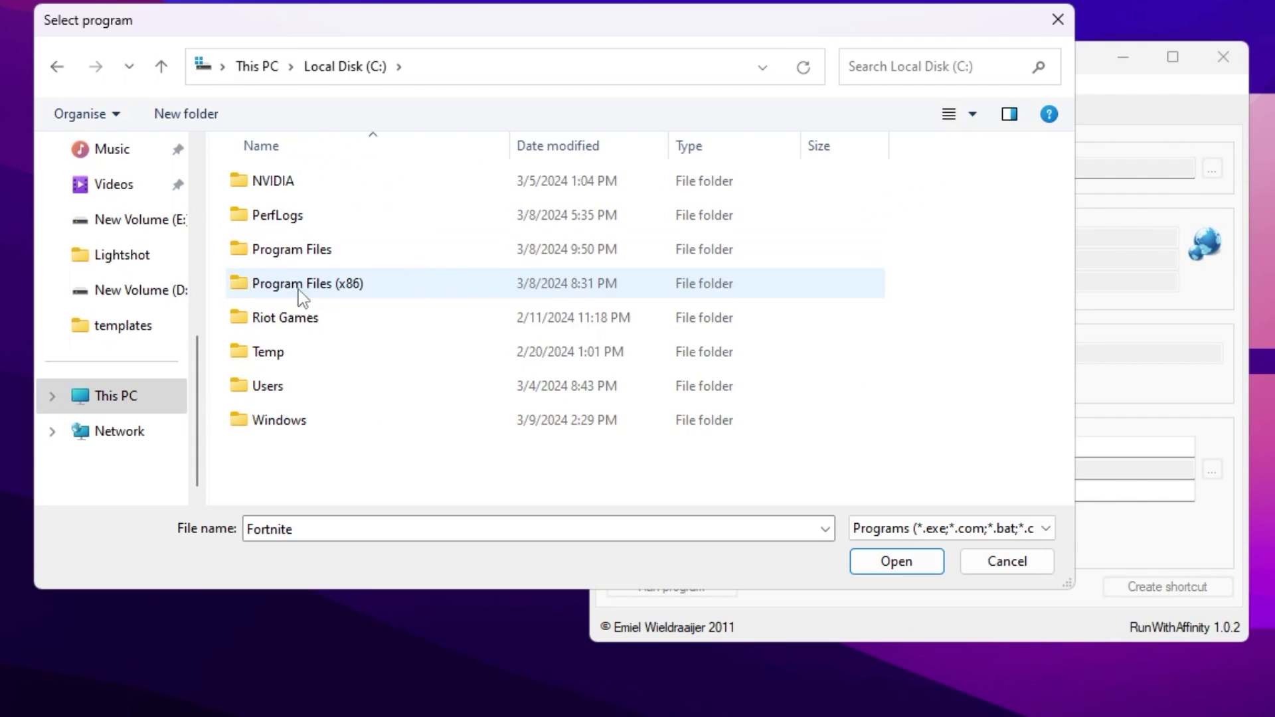
double_click(299, 251)
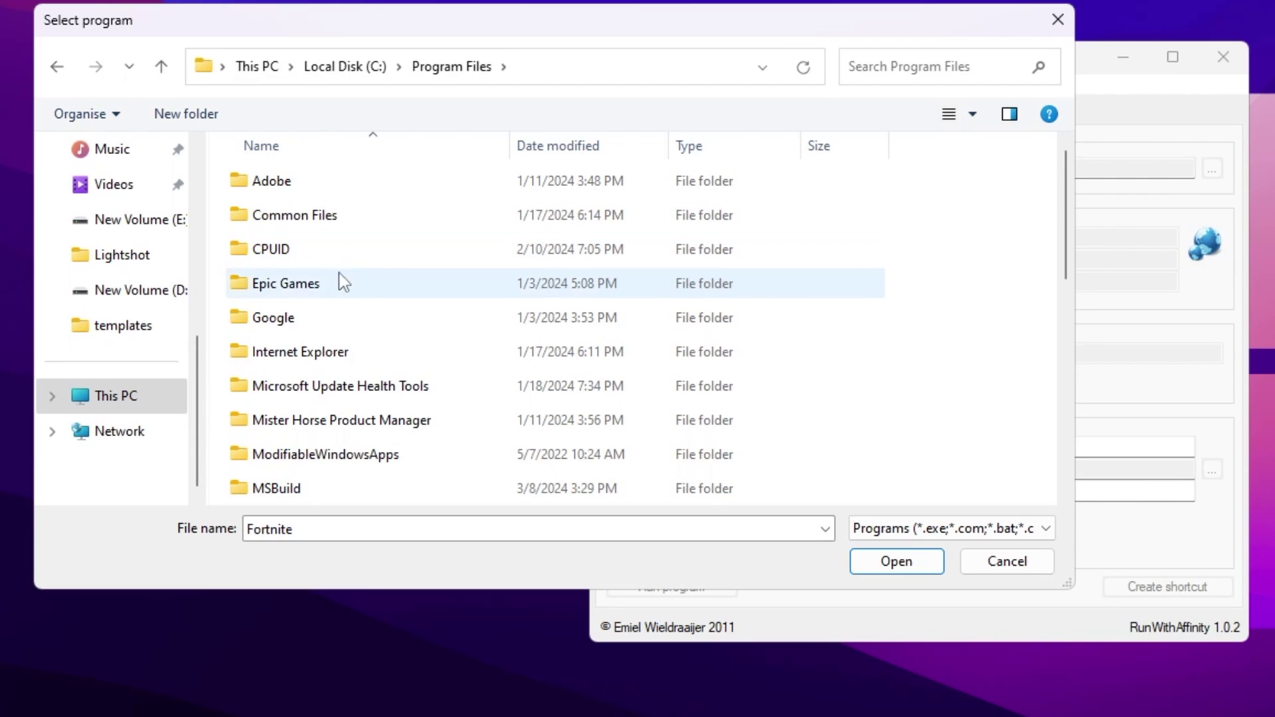
double_click(285, 284)
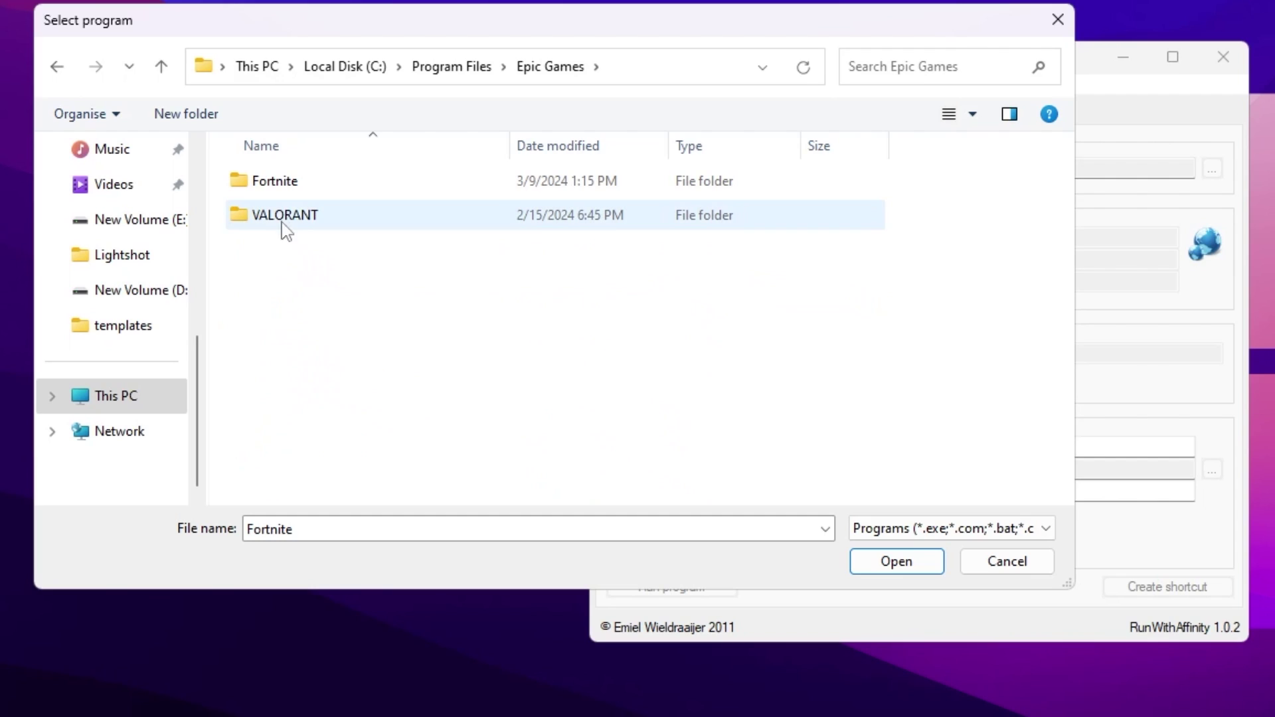
double_click(286, 188)
double_click(291, 281)
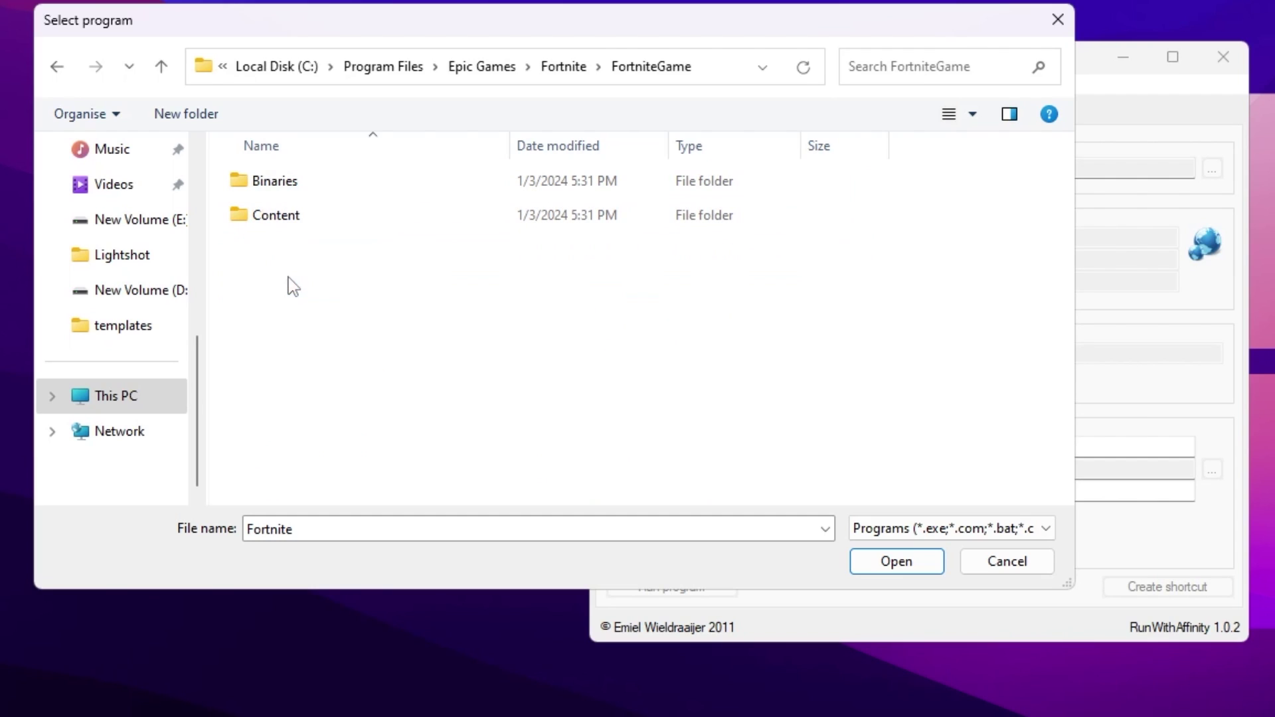
double_click(276, 182)
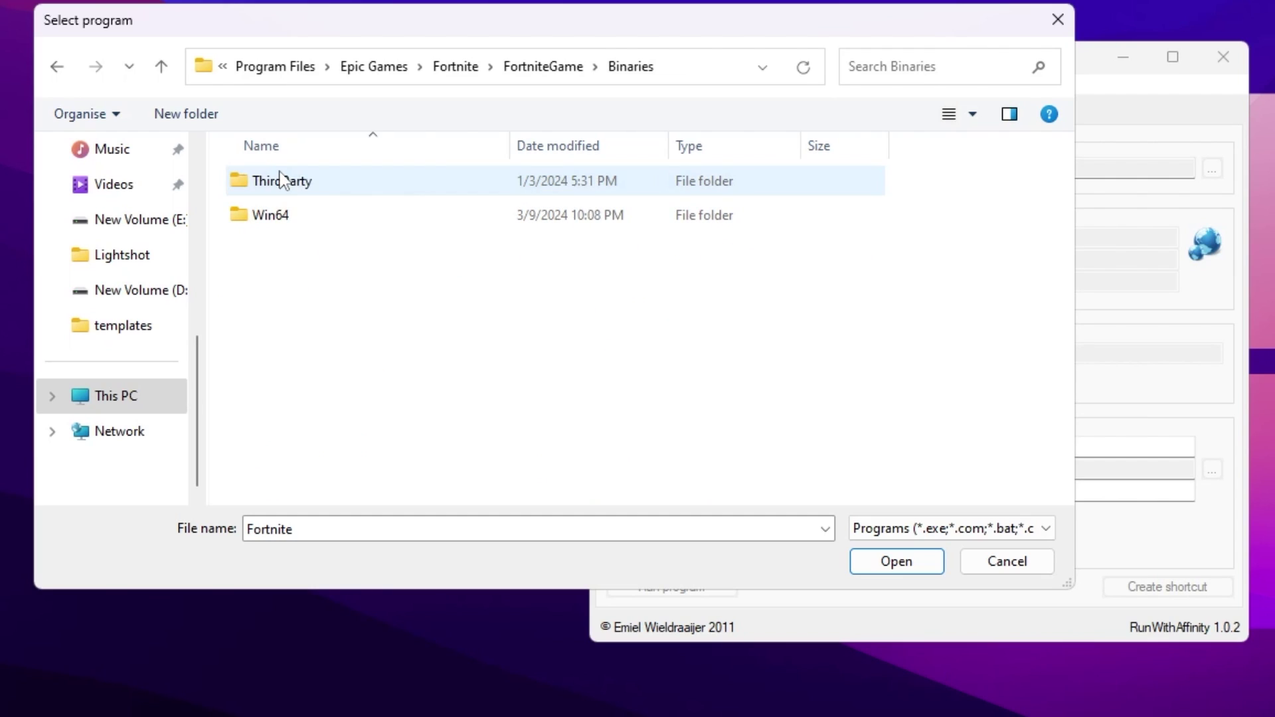
double_click(313, 217)
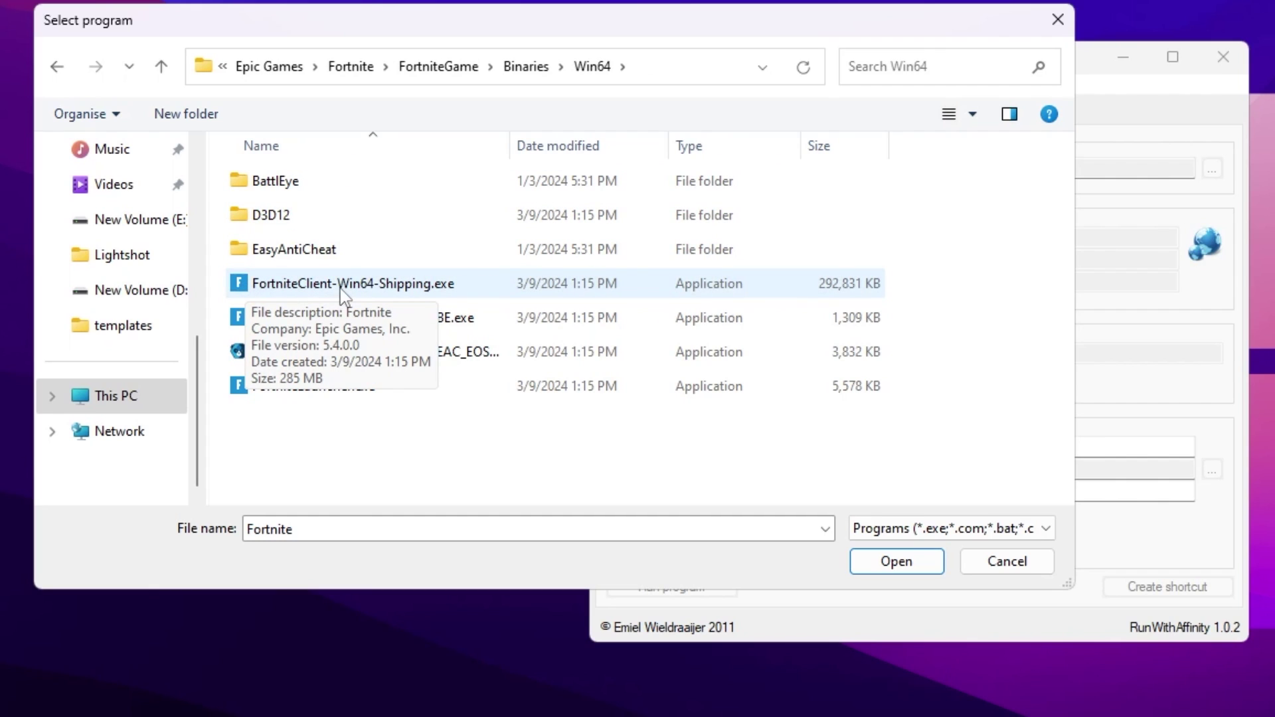
click(447, 287)
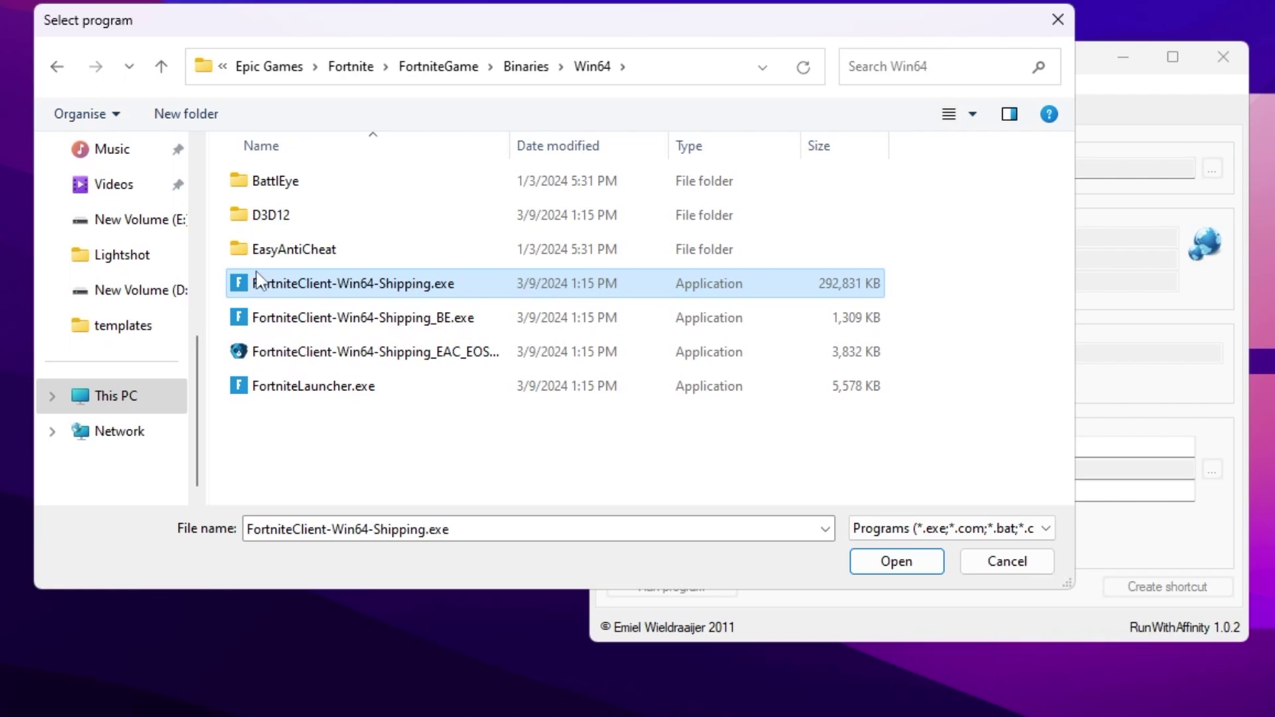
click(899, 563)
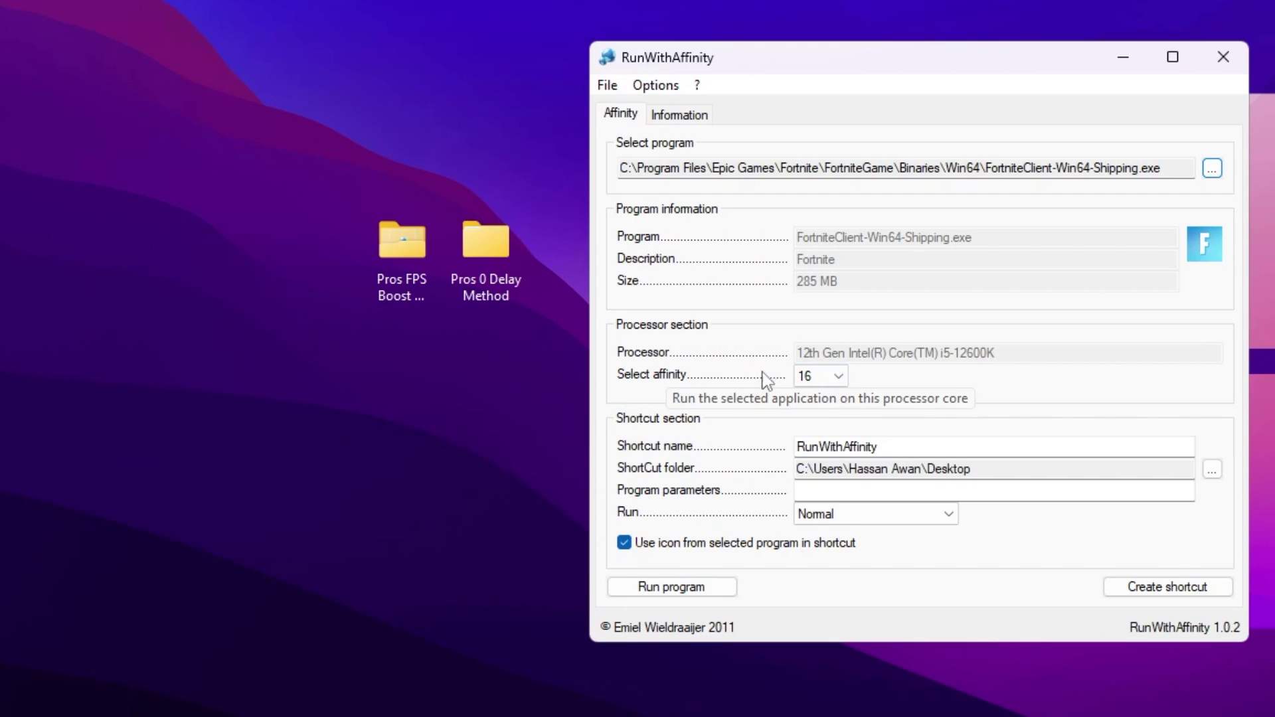
Step: Set the processor affinity to 16 and name the shortcut RunWithAffinityFortnite
click(840, 380)
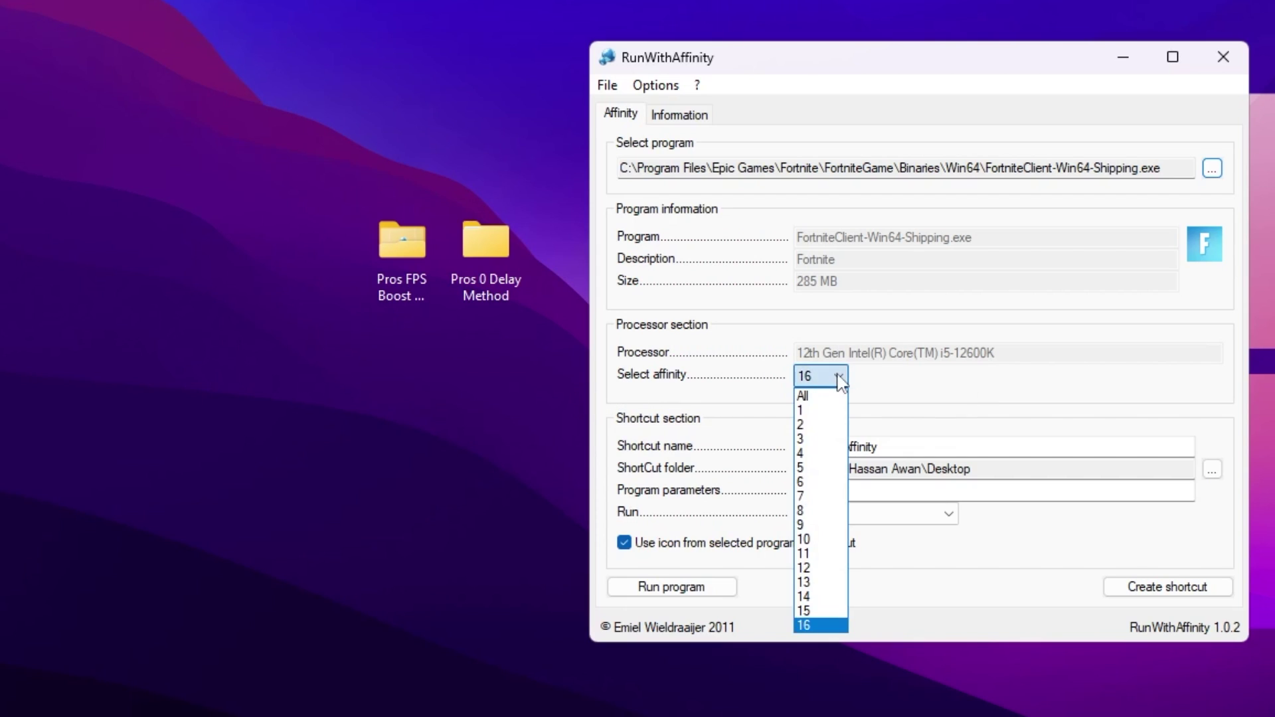
click(805, 624)
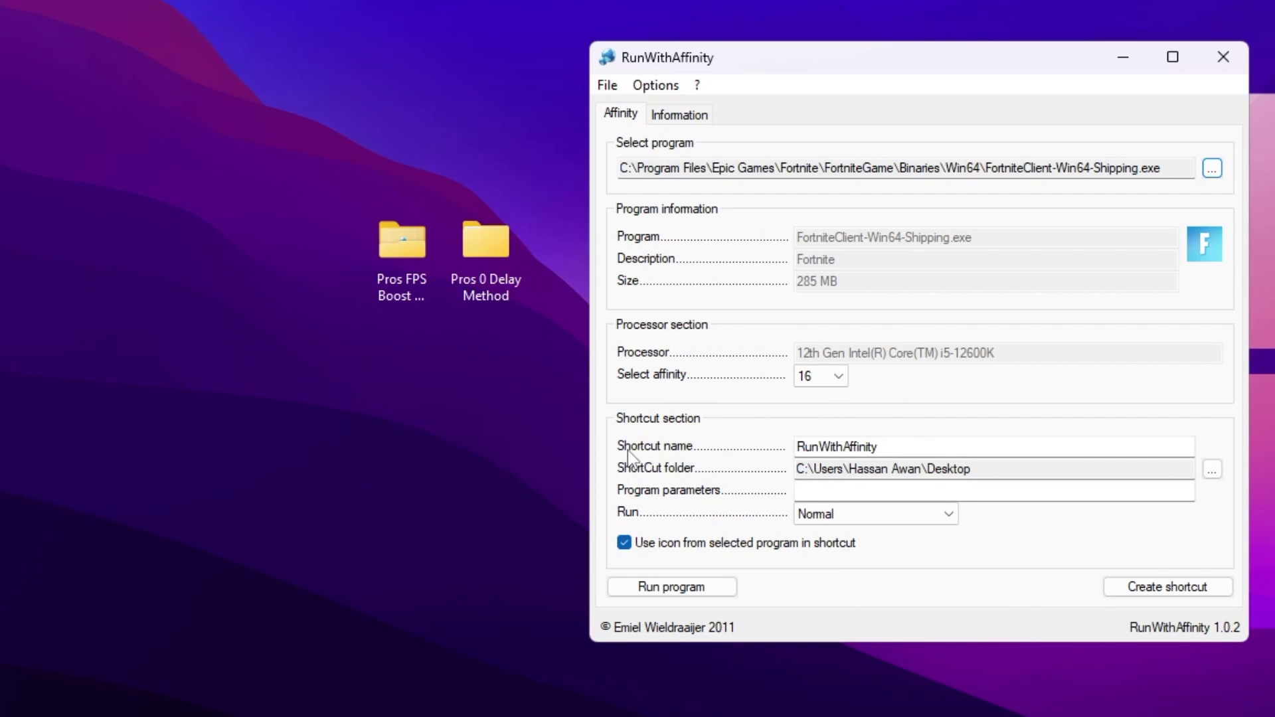
click(894, 444)
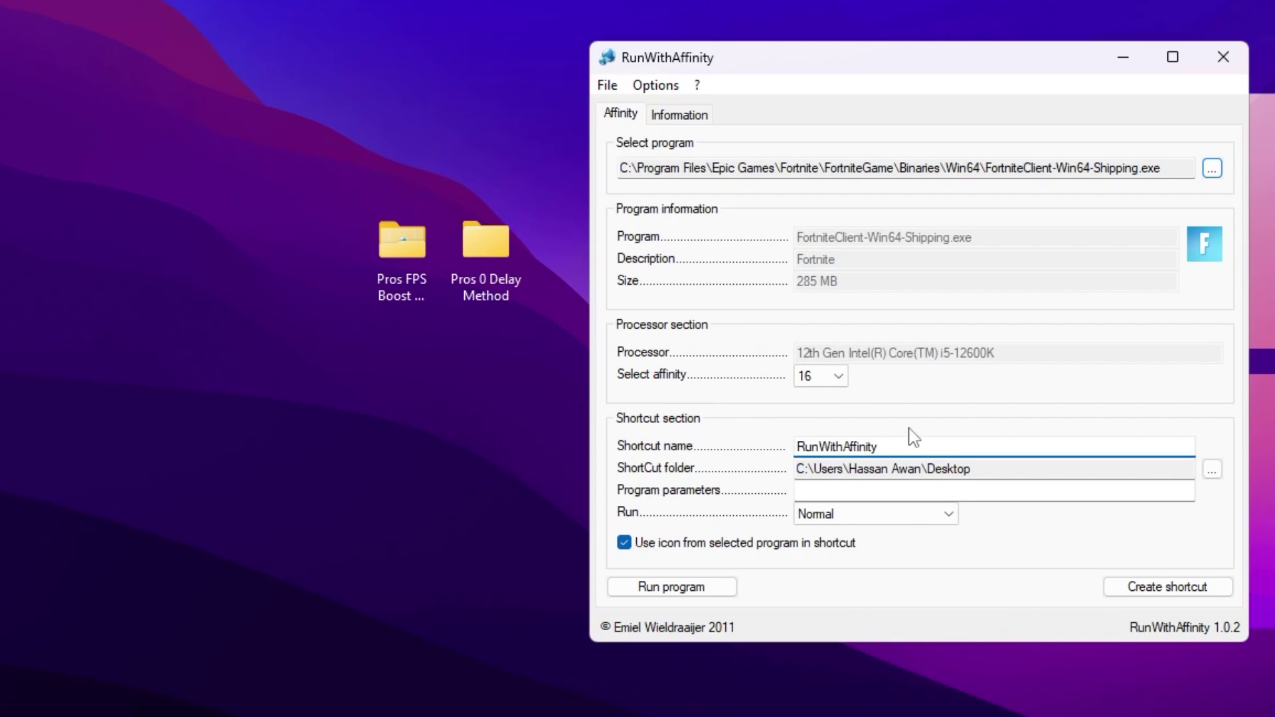
text(Fortnite)
Step: Set the shortcut to run Maximized, create it on the desktop and close RunWithAffinity
click(915, 522)
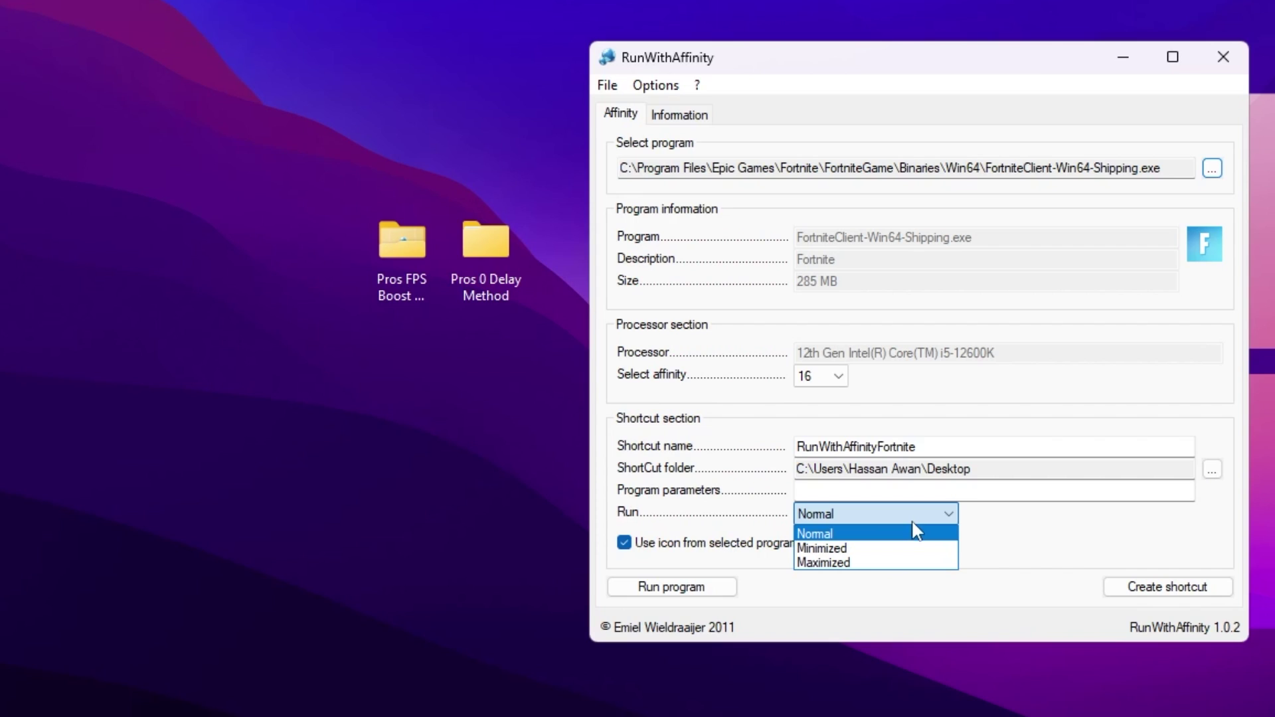
click(842, 562)
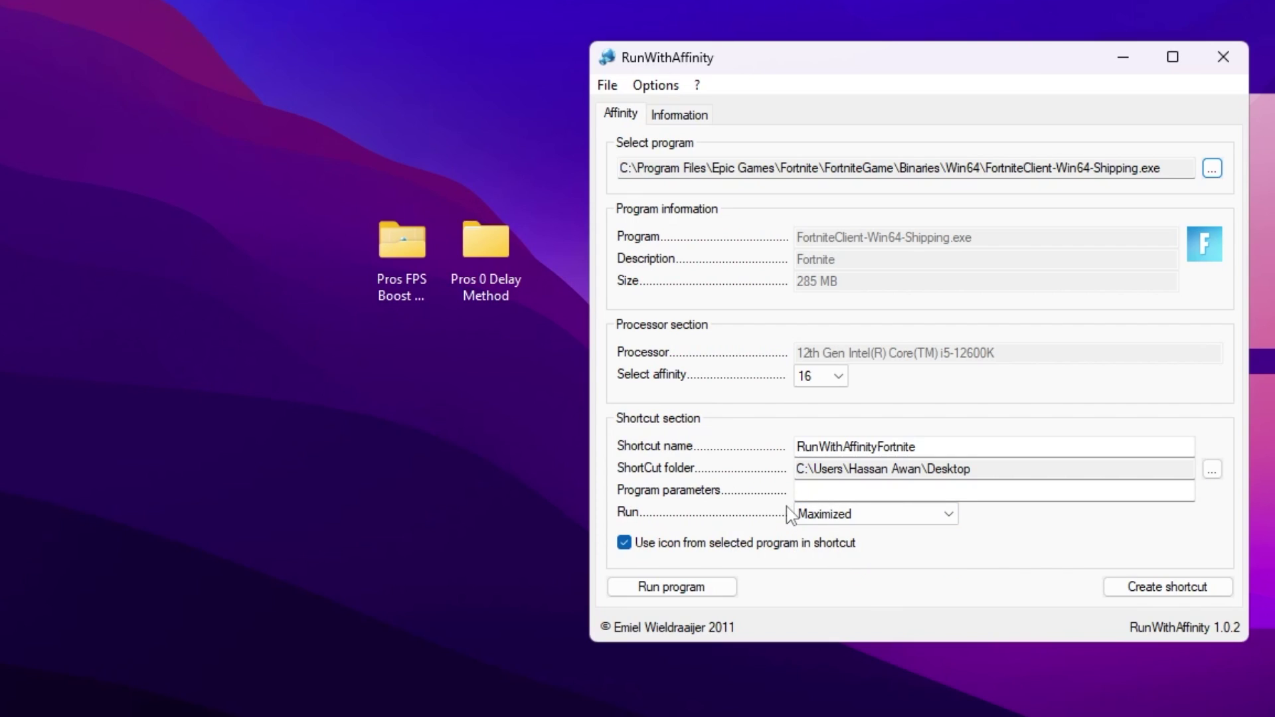
click(1139, 593)
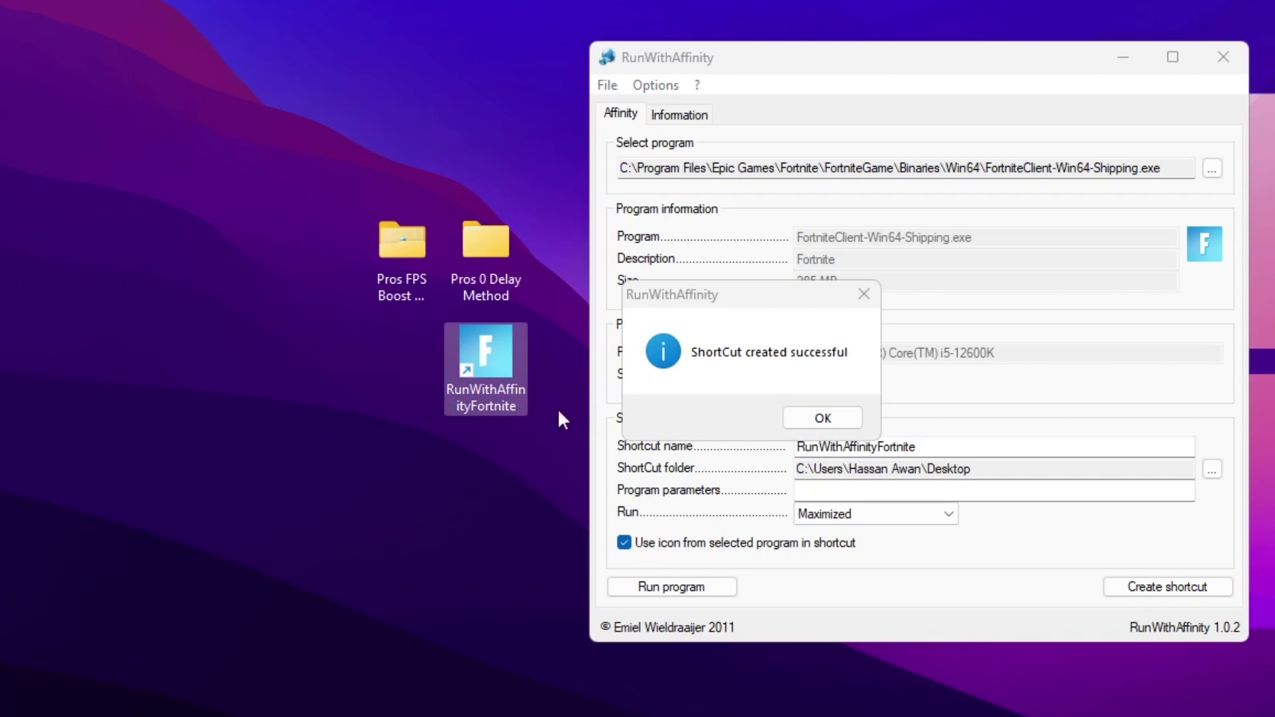
click(823, 420)
click(1235, 66)
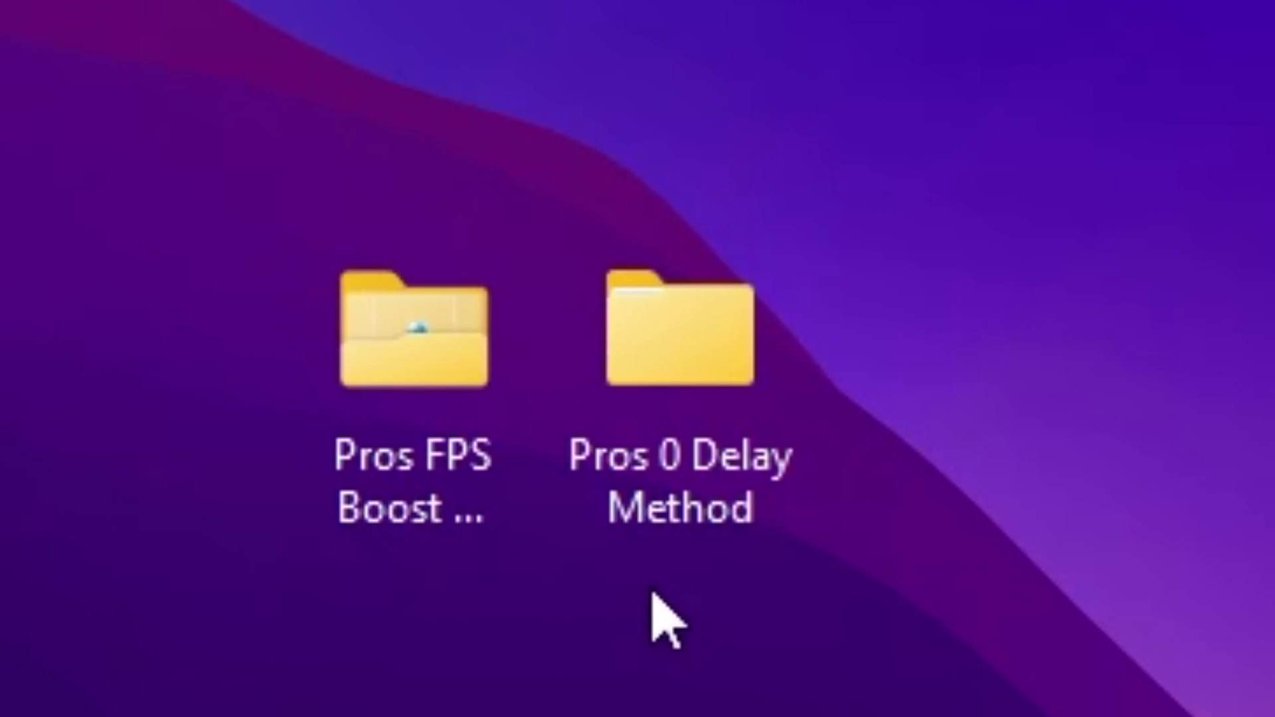
Step: Extract FilterKeysSetter.exe to the desktop from FilterKeysSetter_1.0.zip in the Pros 0 Delay Method folder
double_click(675, 375)
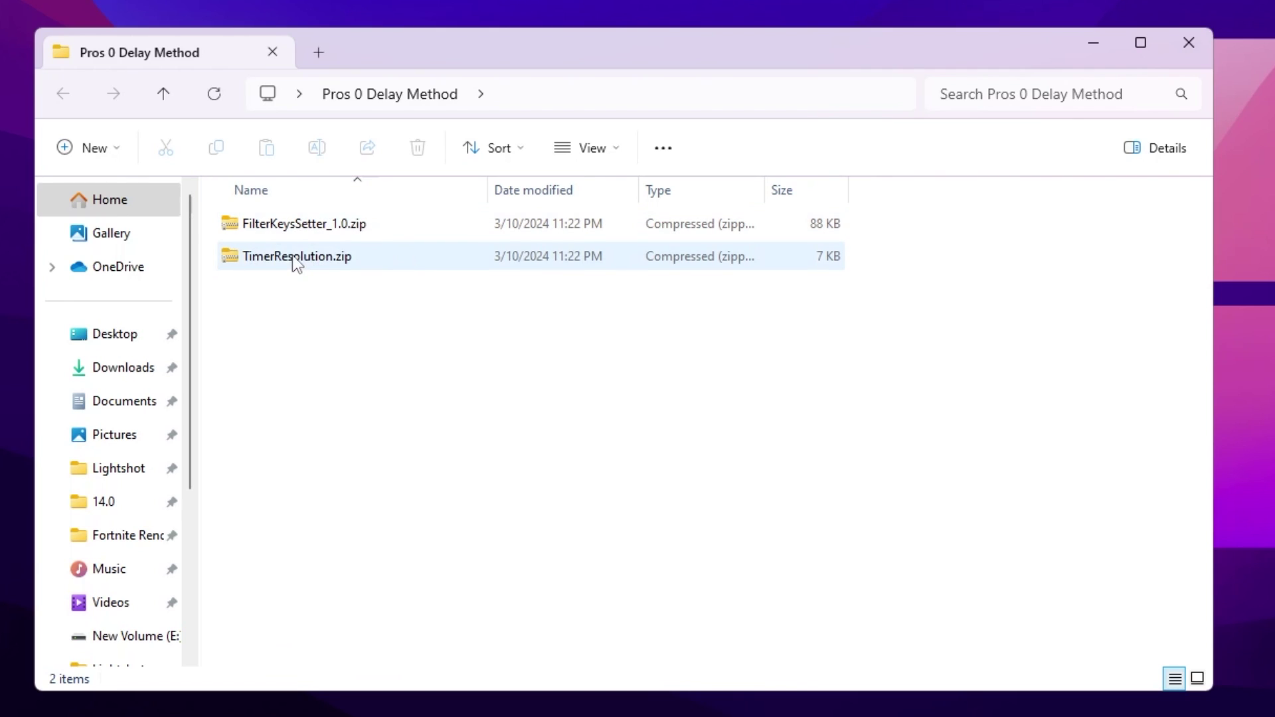
double_click(340, 225)
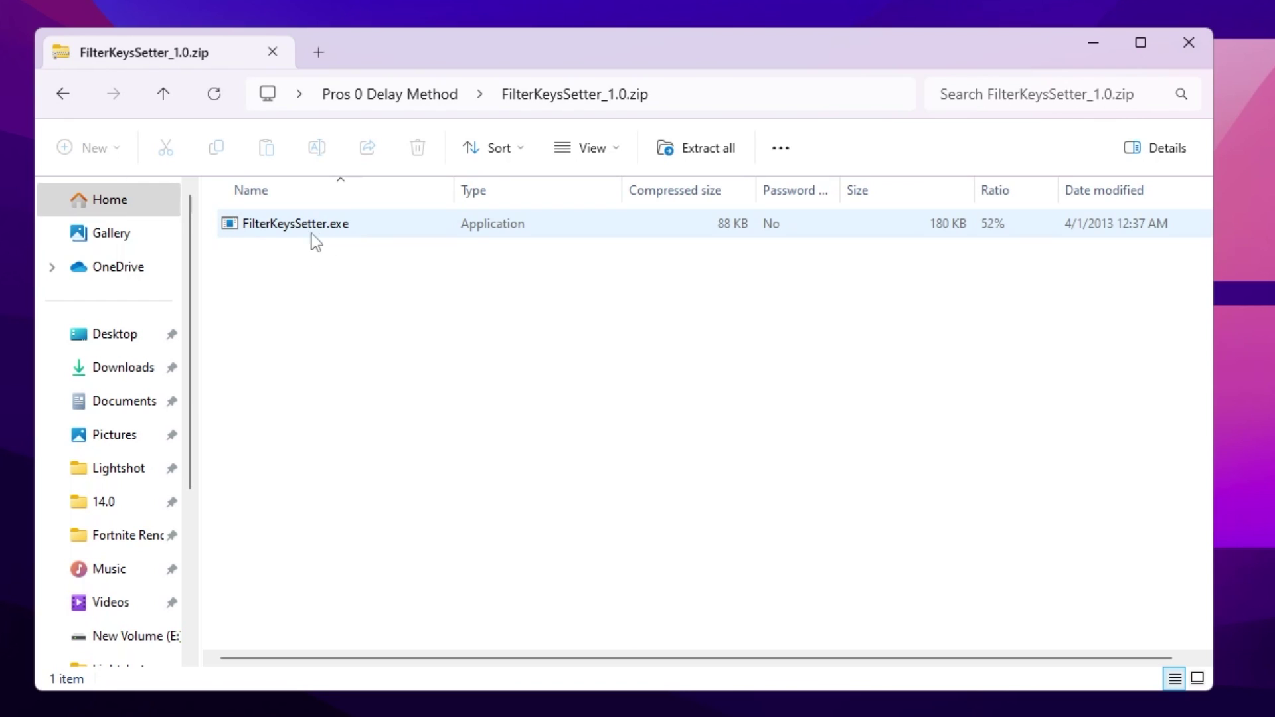
drag(314, 233, 10, 239)
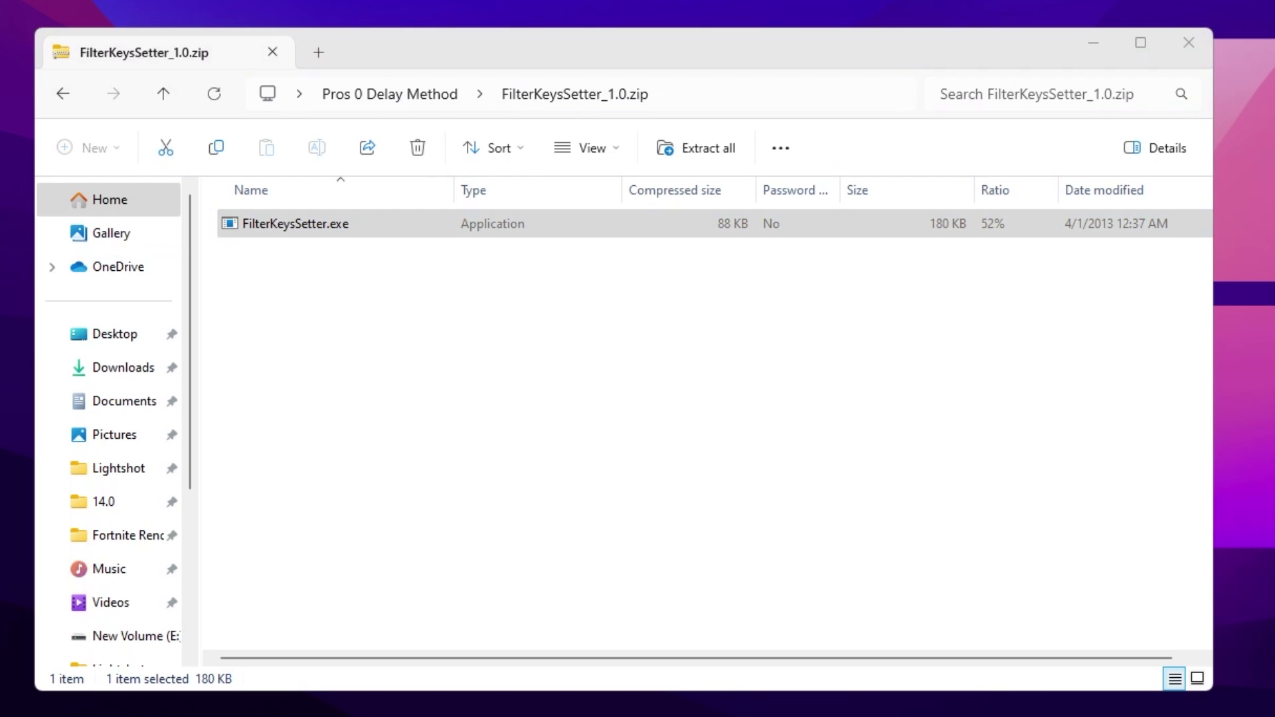
Step: Run FilterKeysSetter from the desktop, enable Save to registry and apply the filter keys settings
double_click(392, 292)
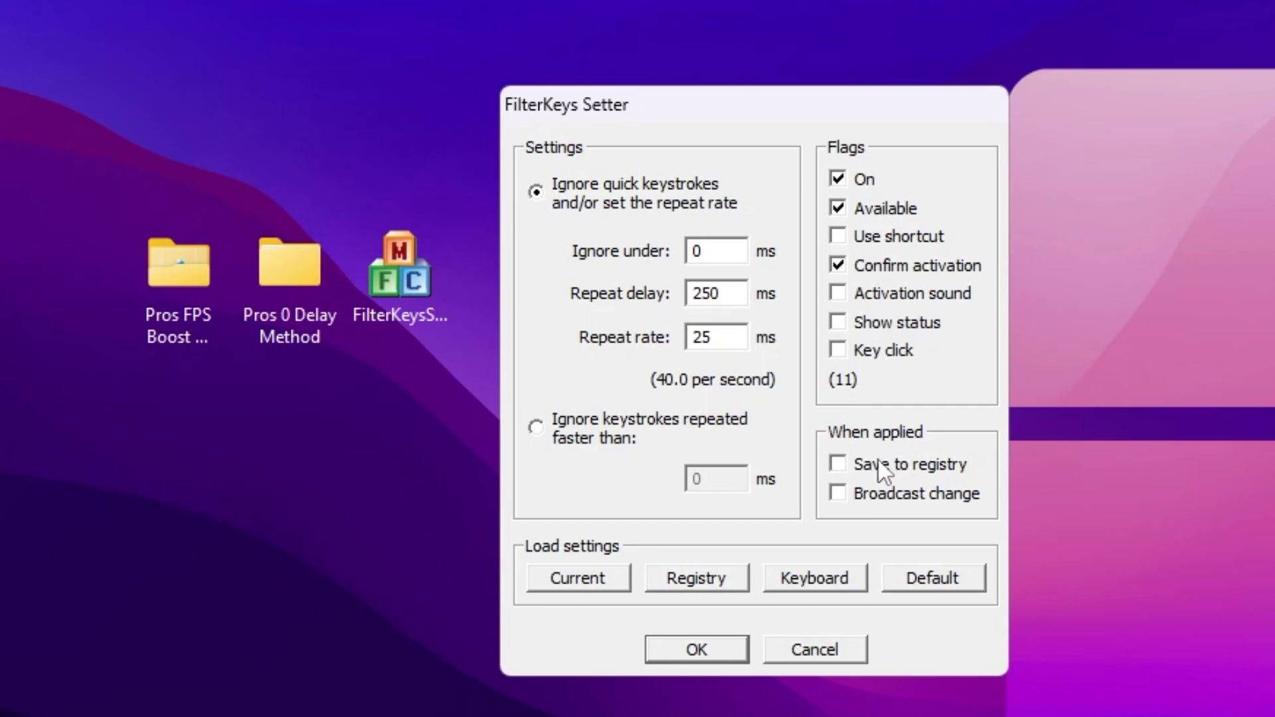
click(839, 468)
click(716, 649)
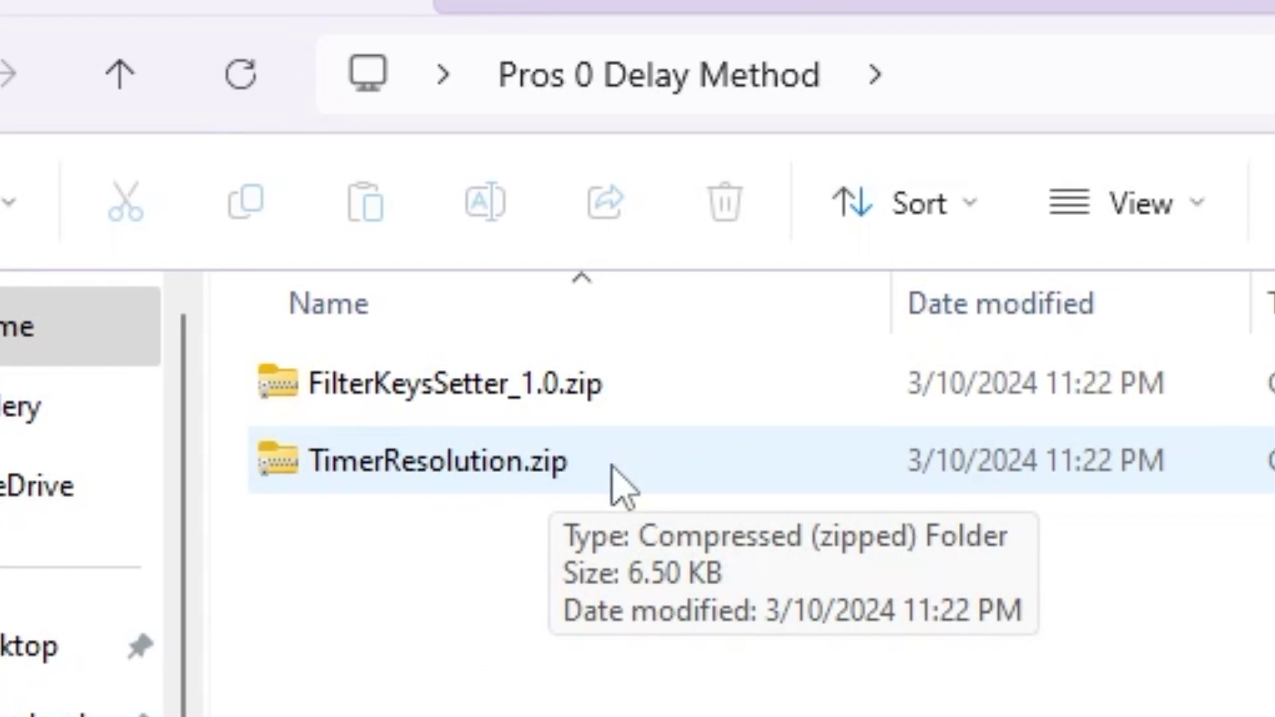
Step: Extract TimerResolution.exe to the desktop from TimerResolution.zip and use it to set the timer resolution to Maximum, keeping it running minimized
double_click(610, 473)
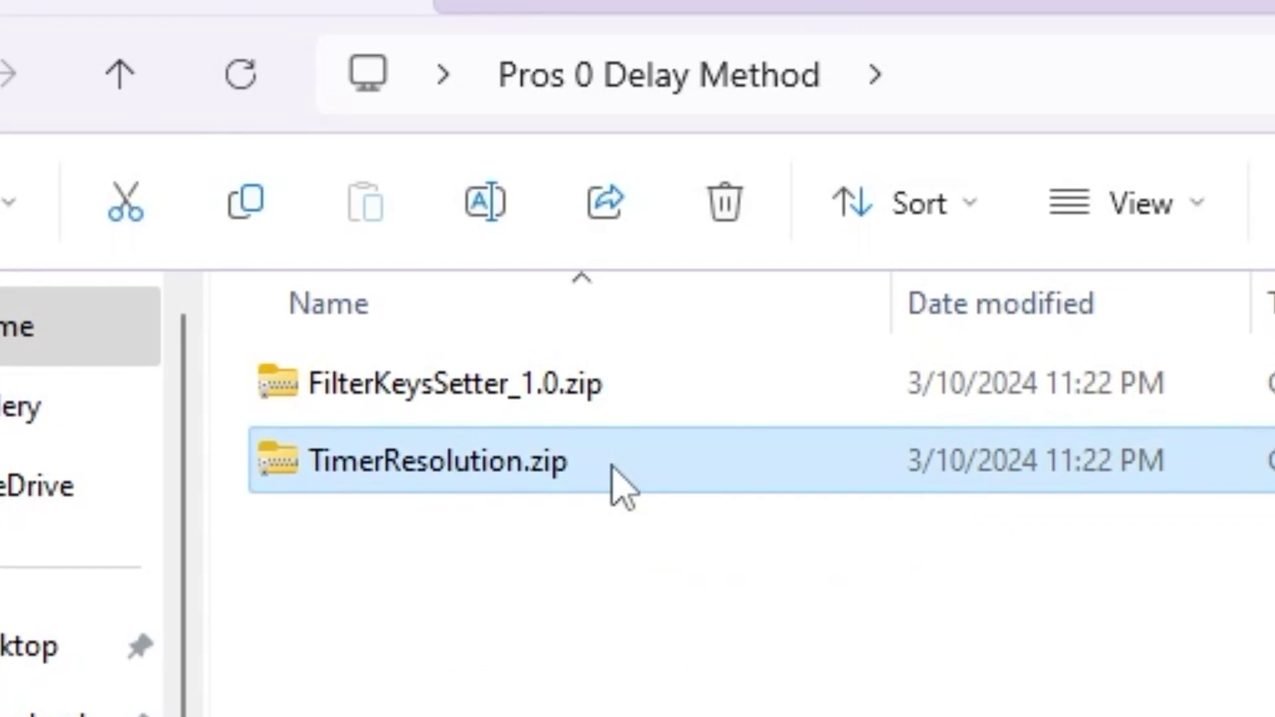
drag(535, 393, 0, 332)
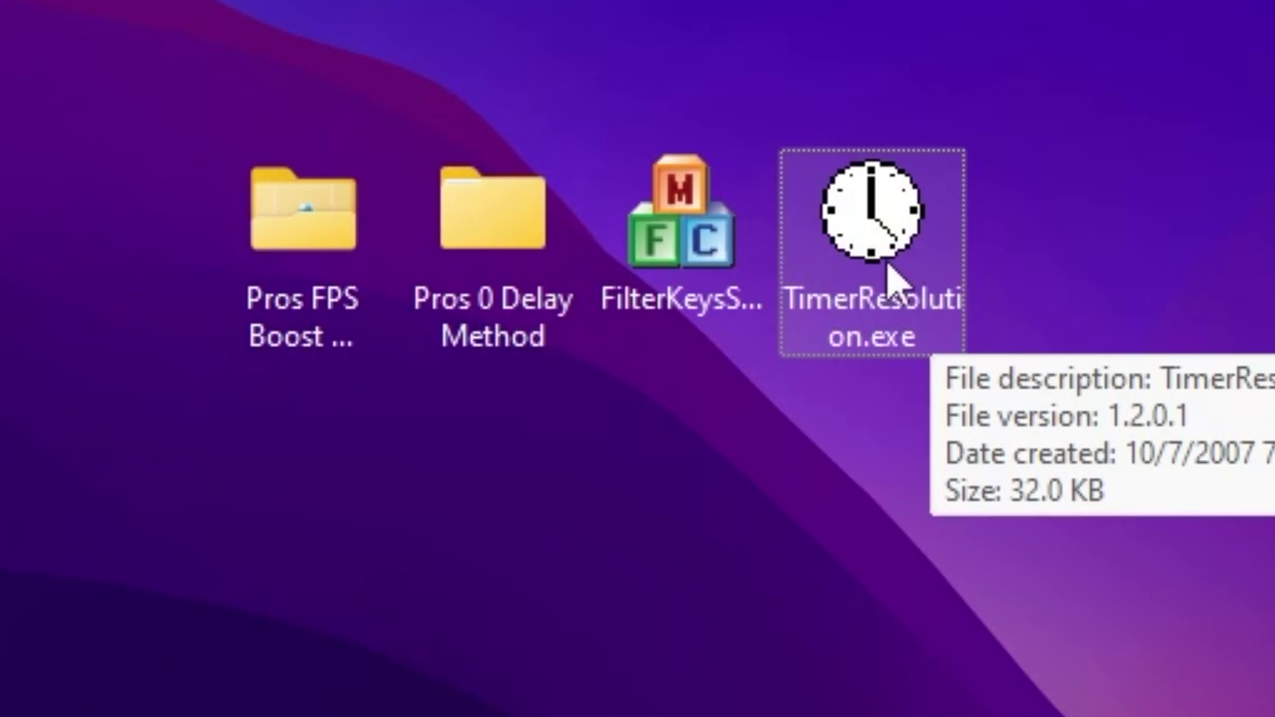
double_click(890, 221)
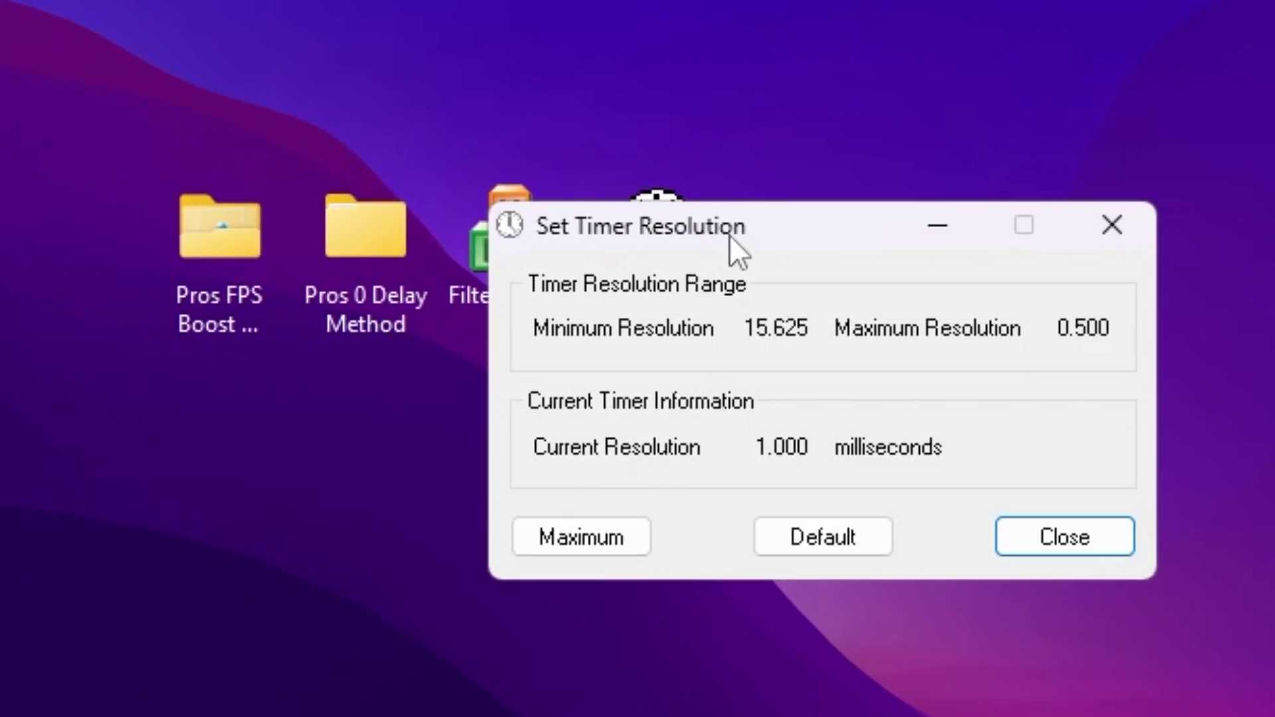
click(574, 528)
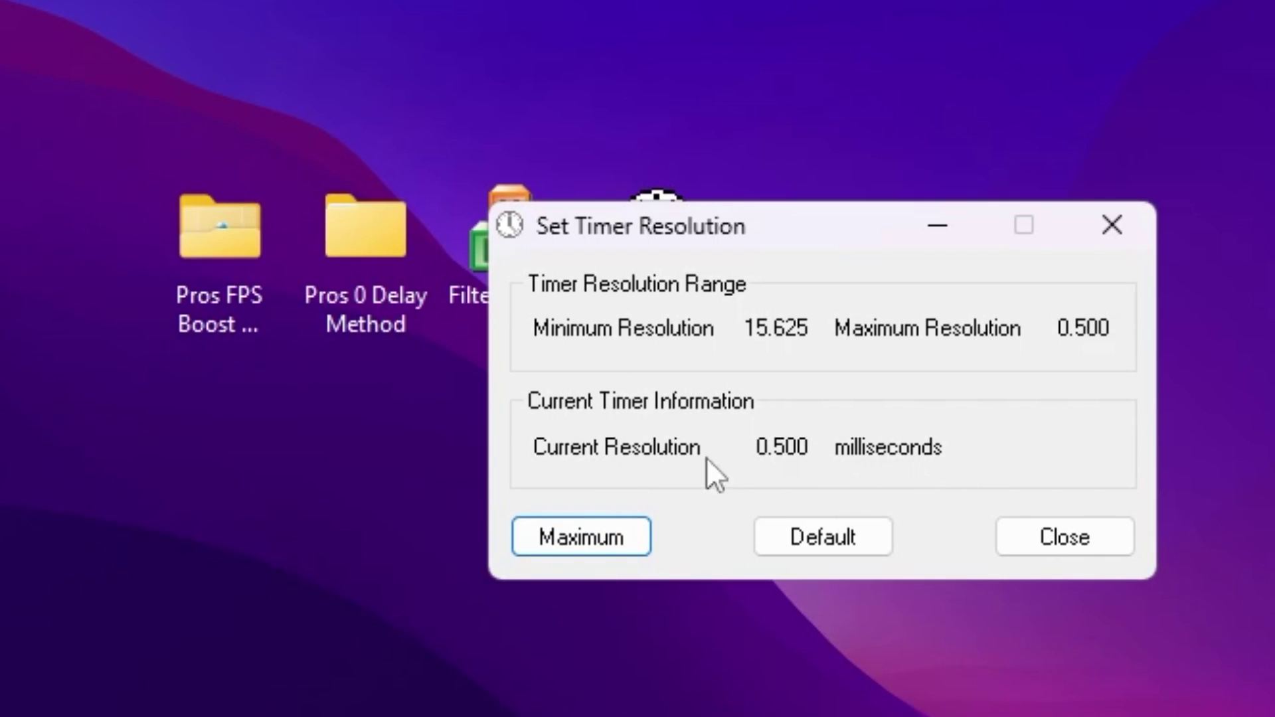
click(950, 233)
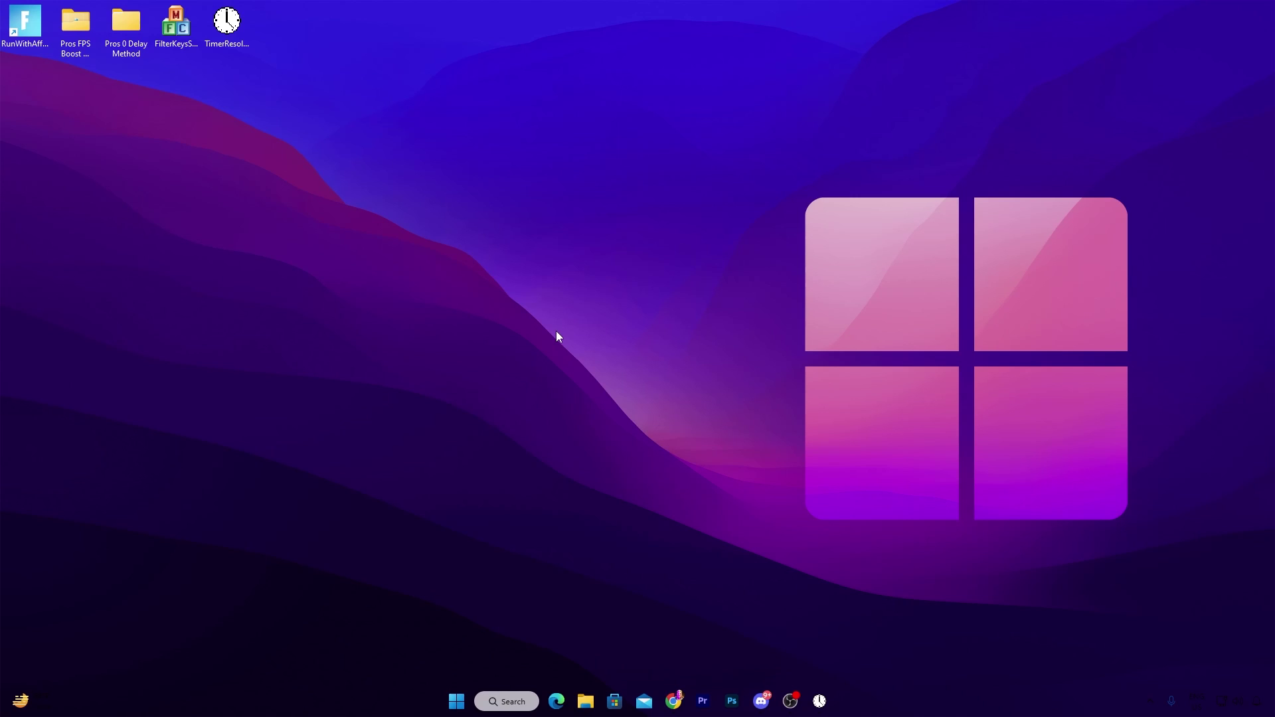
Step: Check the power management options of the first HID Keyboard Device in Device Manager
right_click(456, 701)
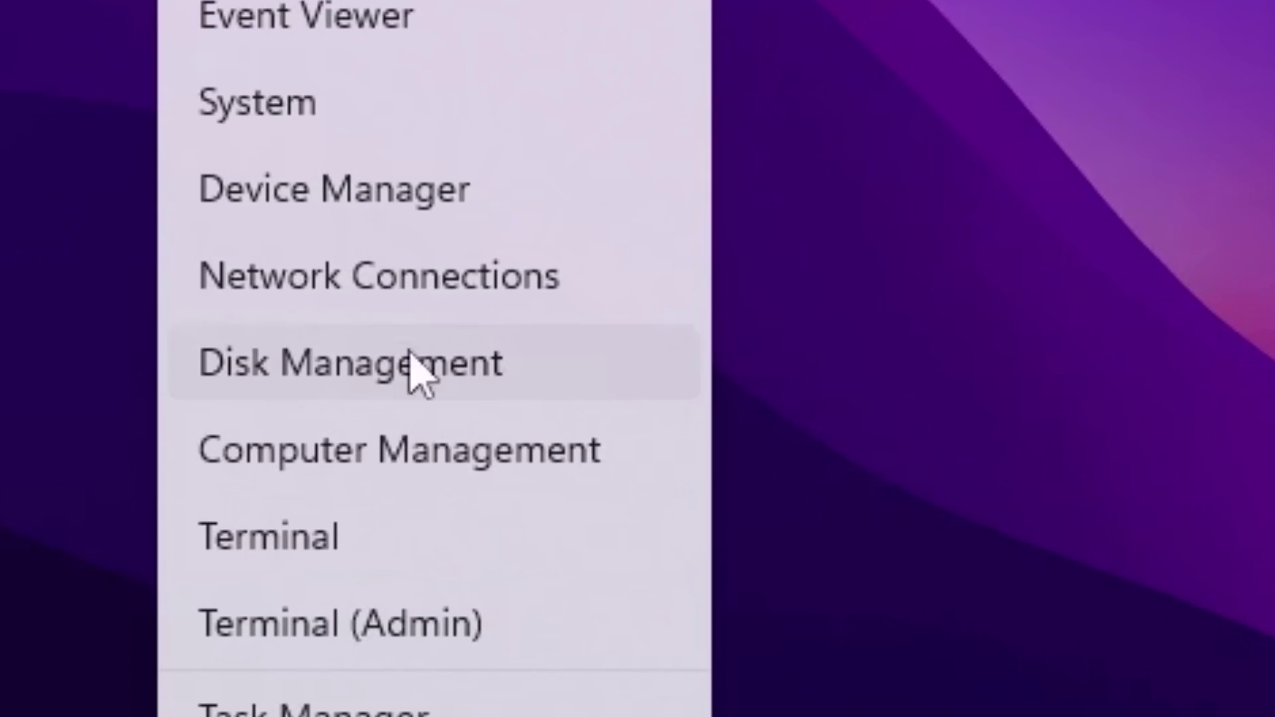
click(447, 213)
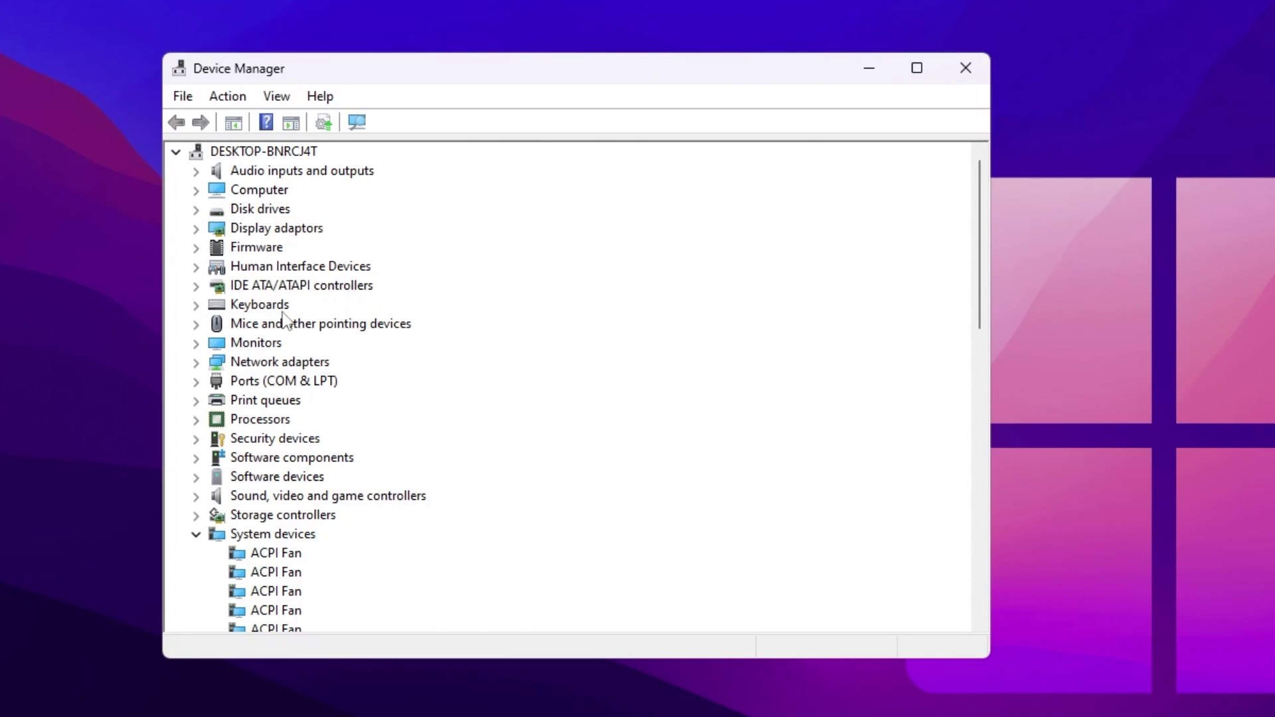
click(197, 306)
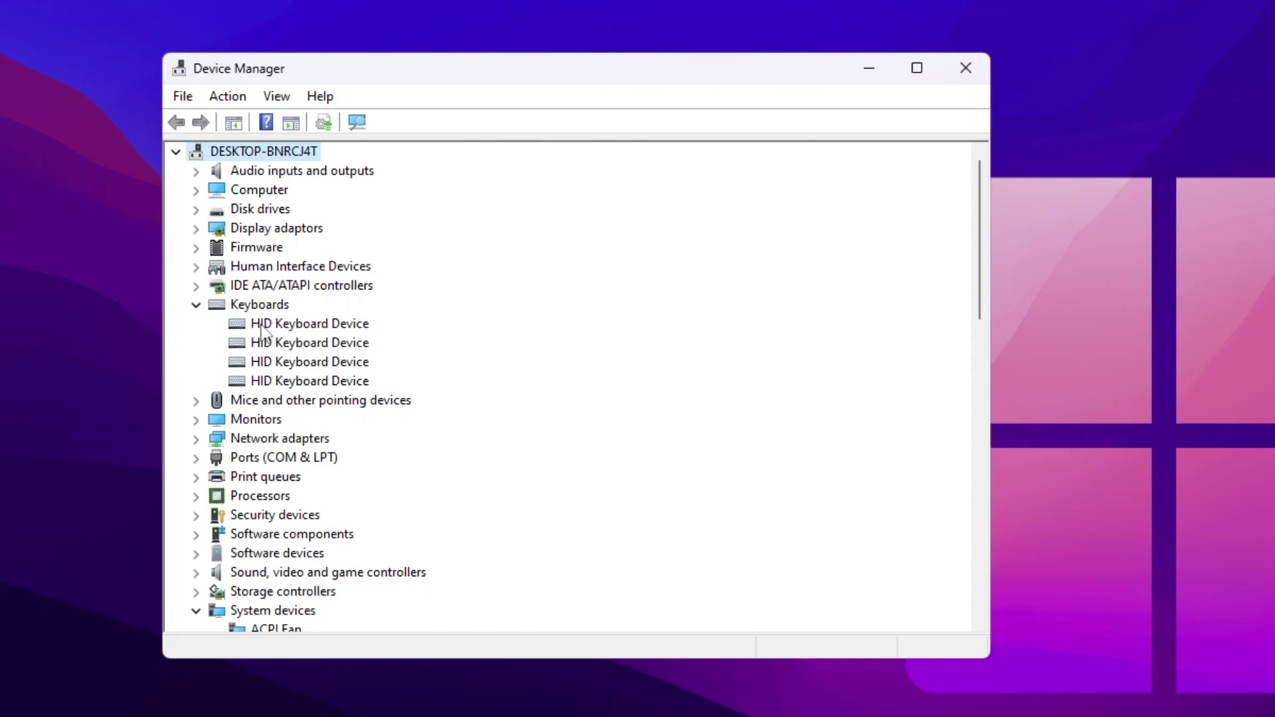
right_click(320, 325)
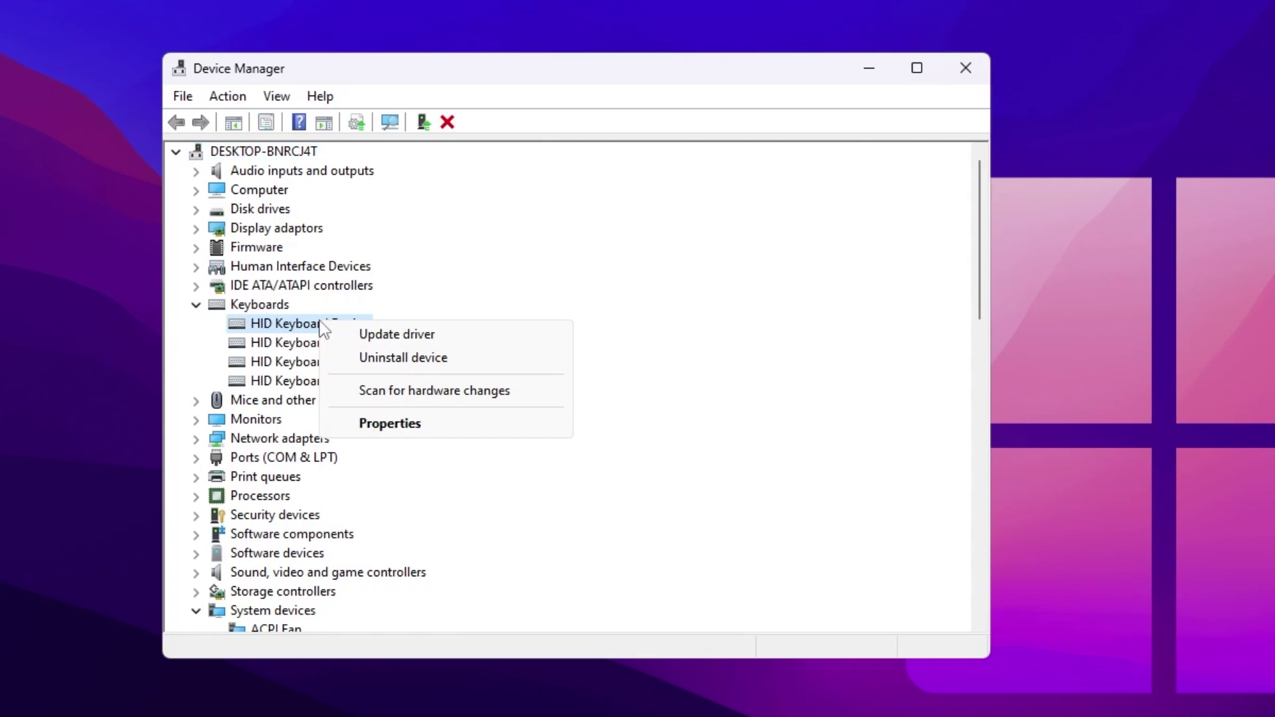
click(390, 425)
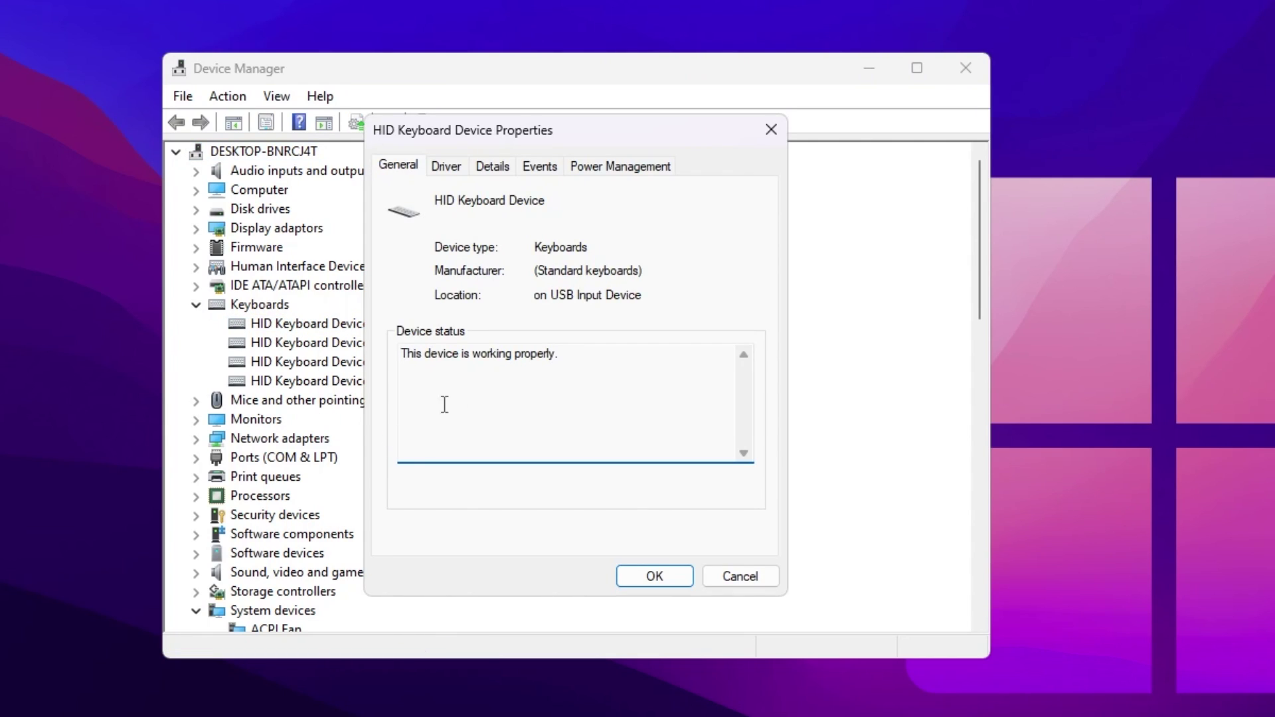
click(610, 164)
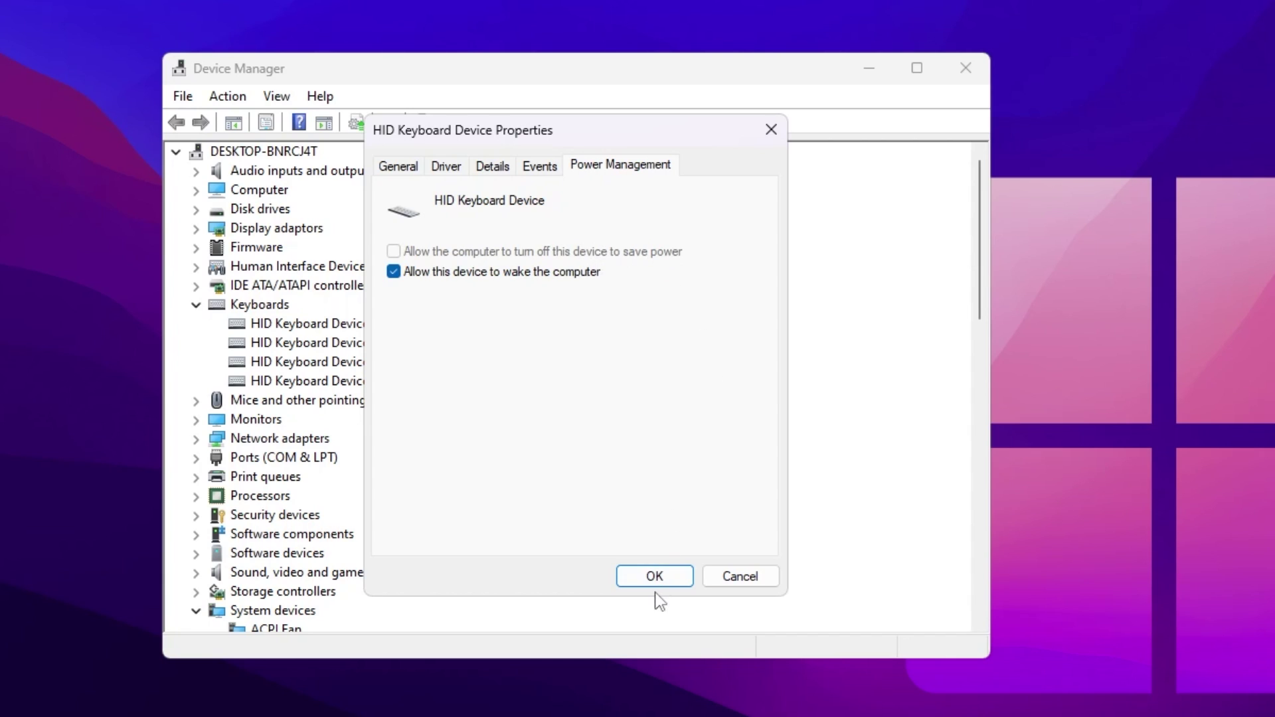
click(644, 577)
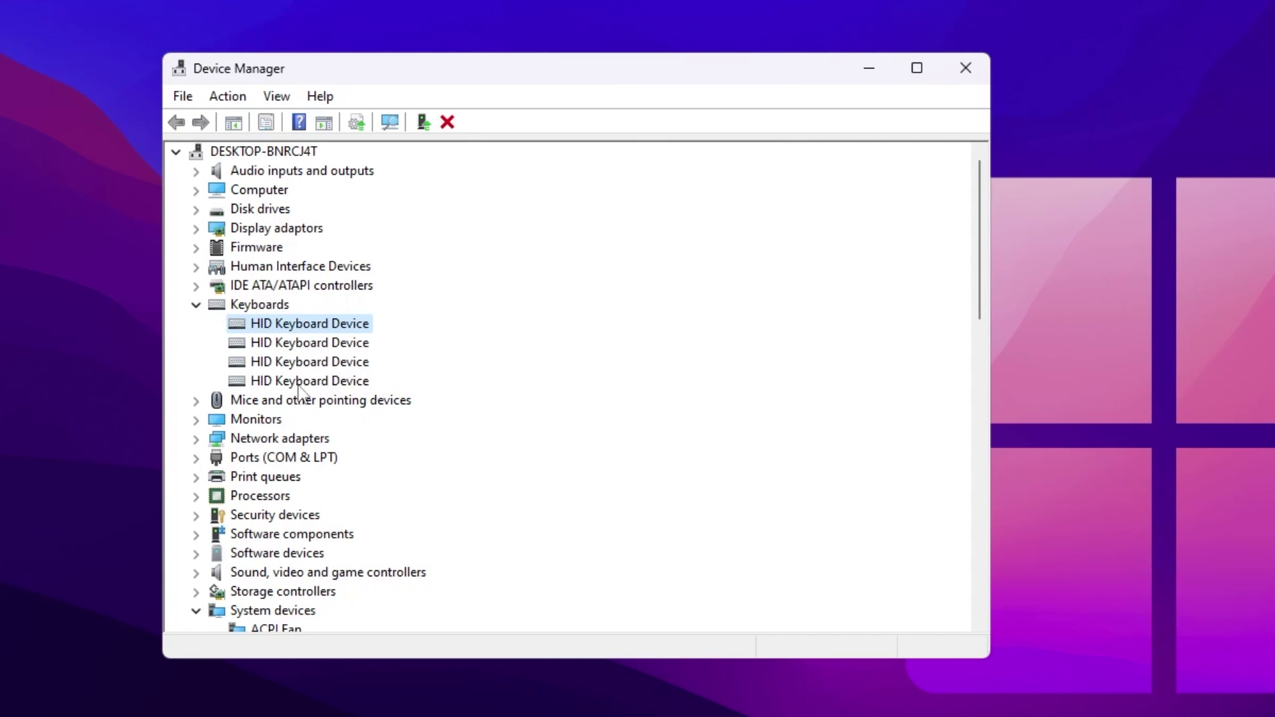
Step: Check the power management options of the first HID-compliant mouse
click(197, 400)
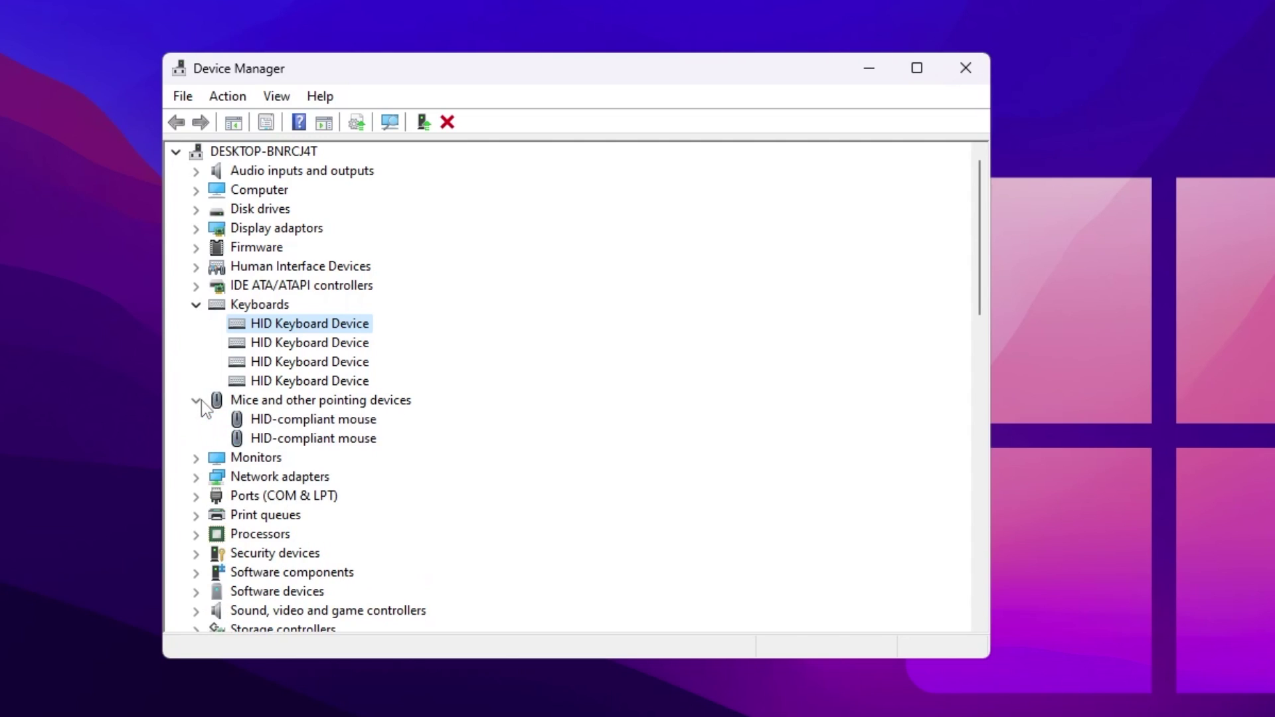
click(312, 425)
right_click(342, 420)
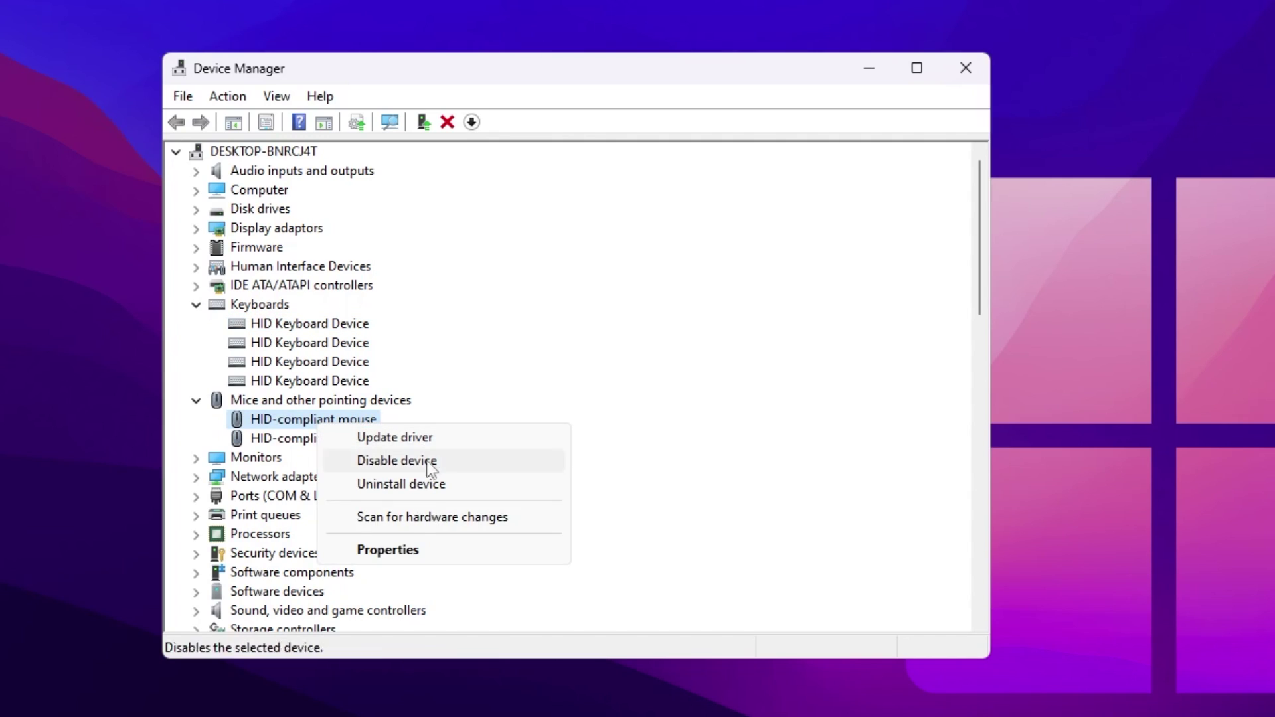
click(407, 560)
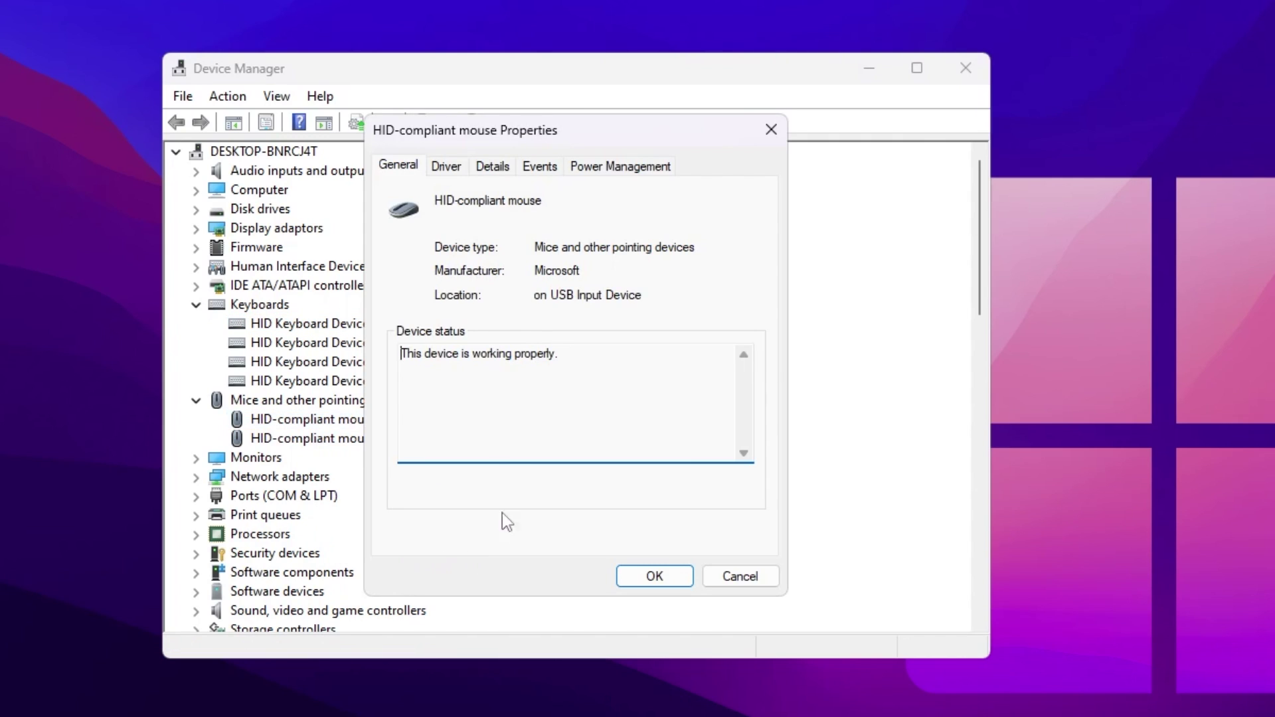
click(600, 165)
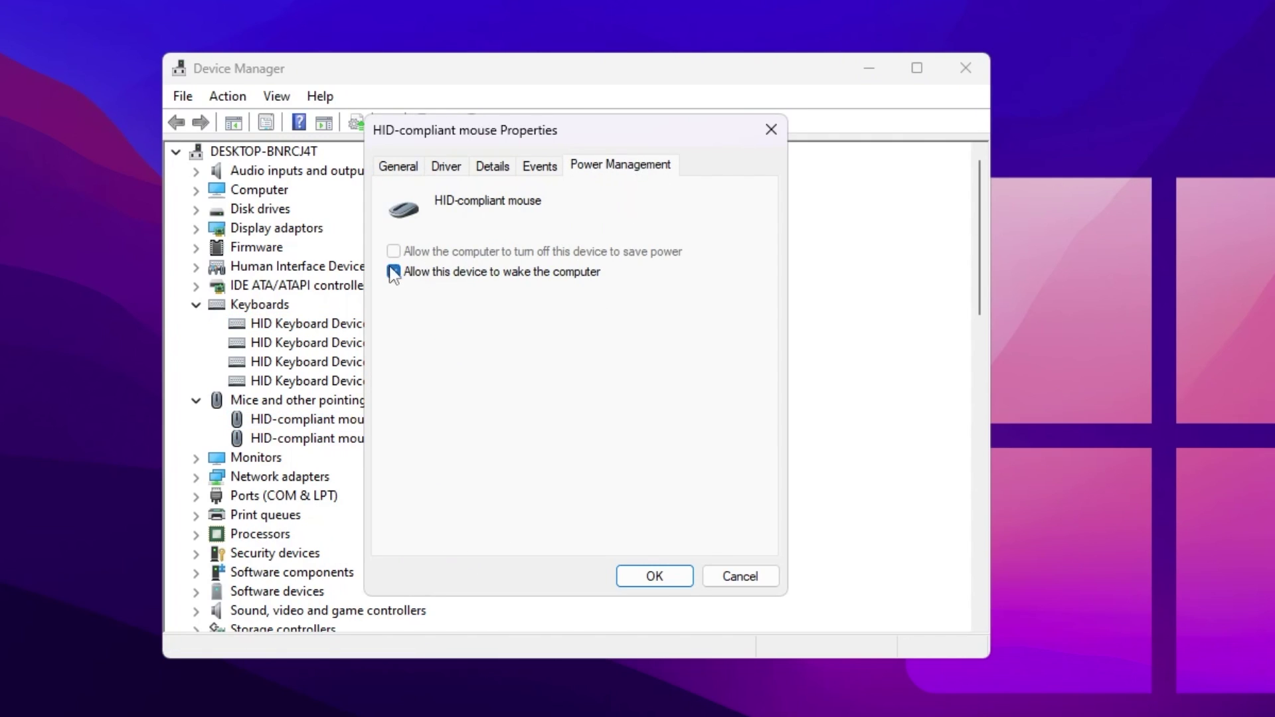
click(656, 579)
Step: Check whether the High precision event timer under System devices is disabled, and close Device Manager
scroll(565, 265, down, 6)
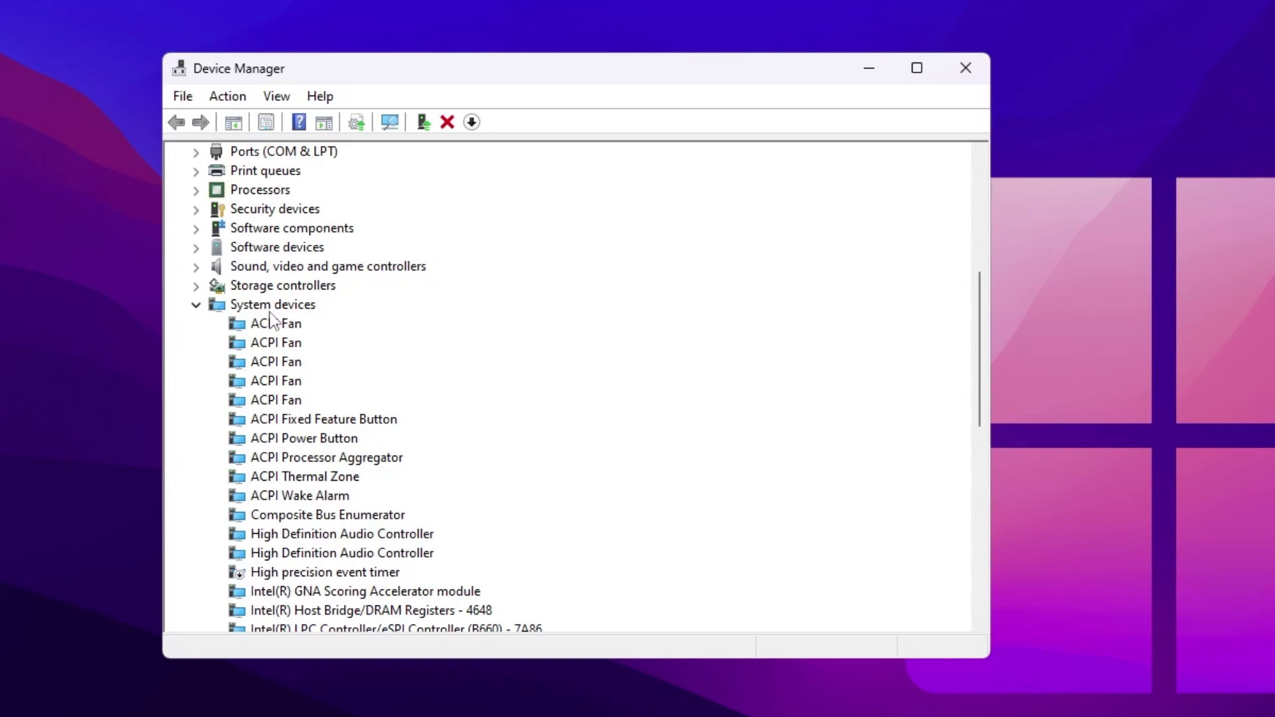
right_click(332, 573)
right_click(279, 576)
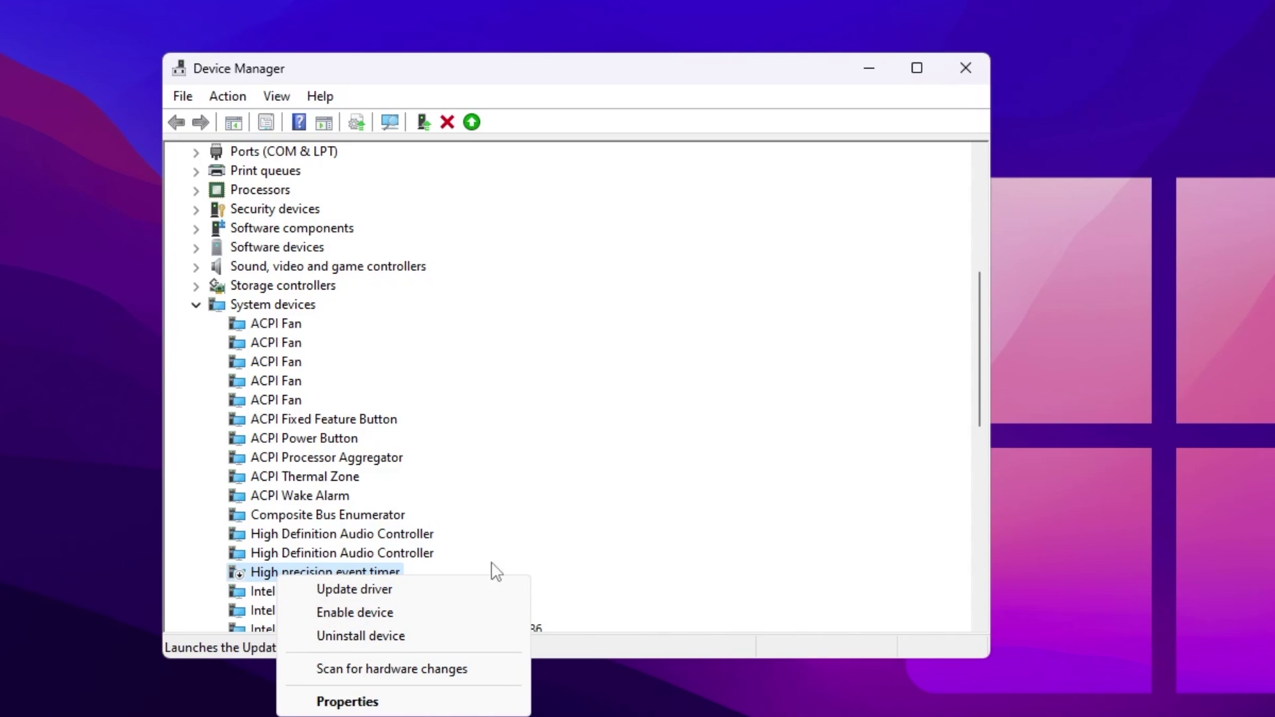
click(676, 566)
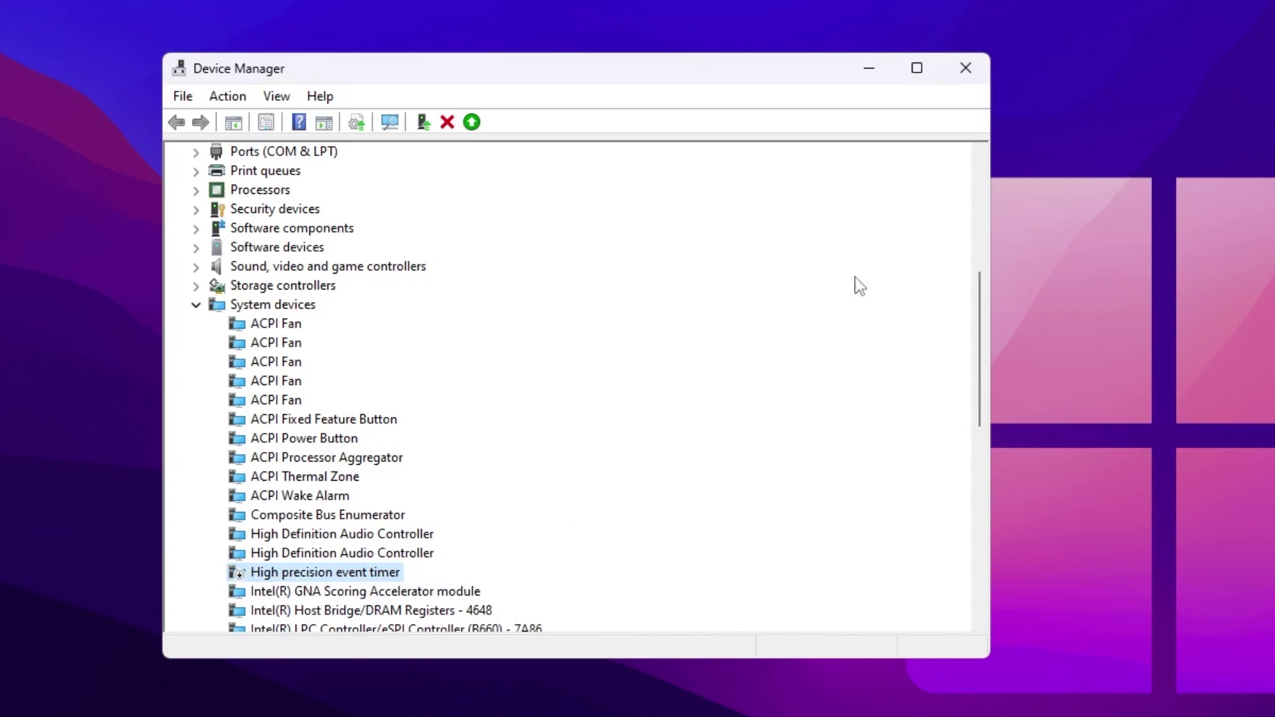
click(967, 68)
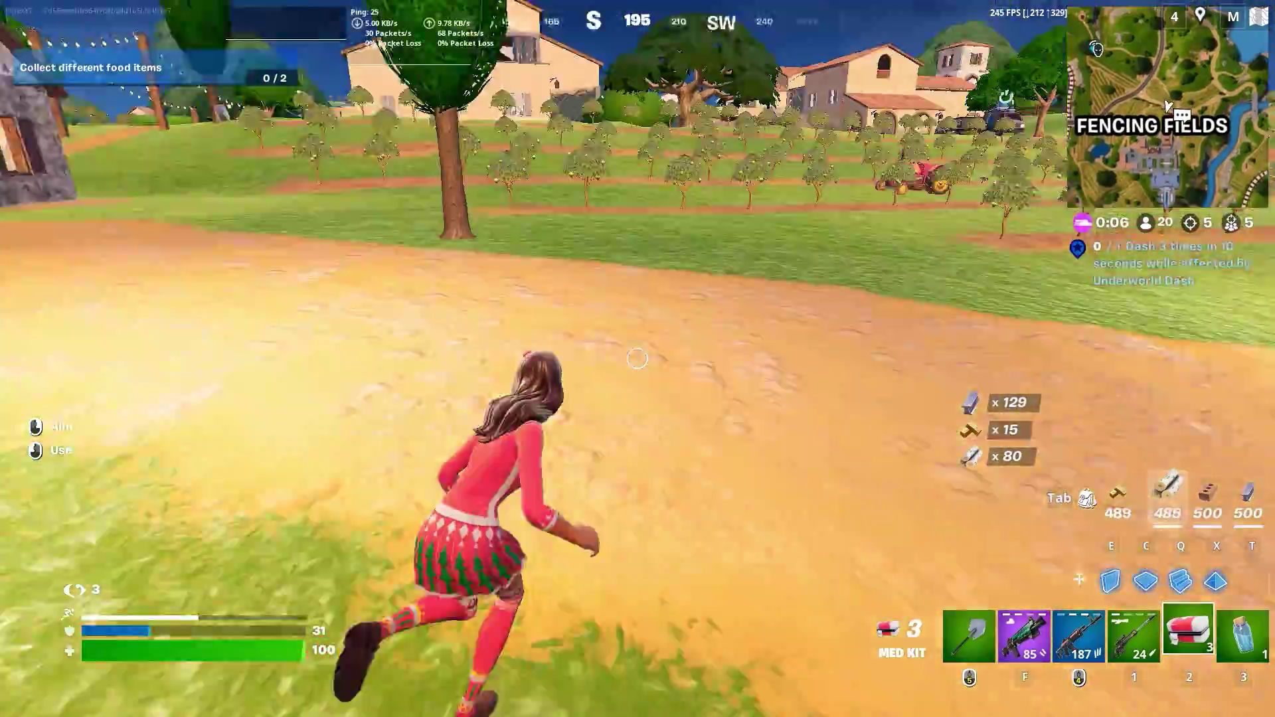
key(1)
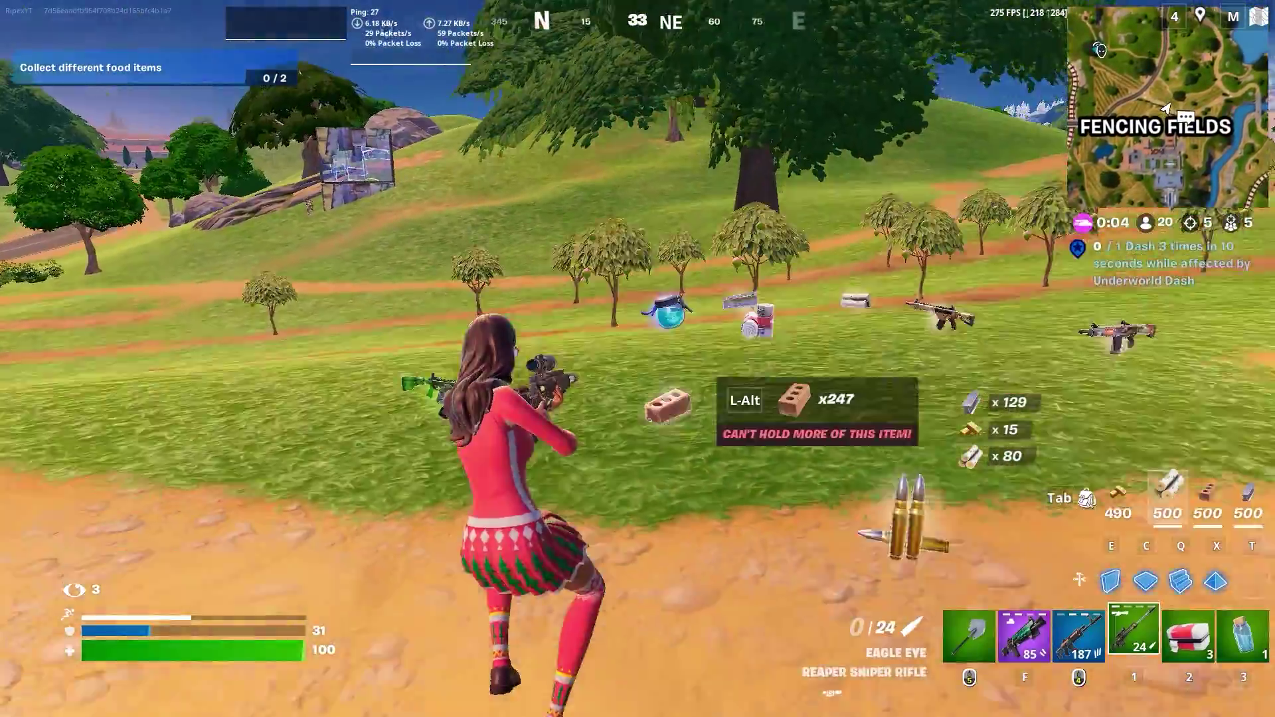
key(w)
key(r)
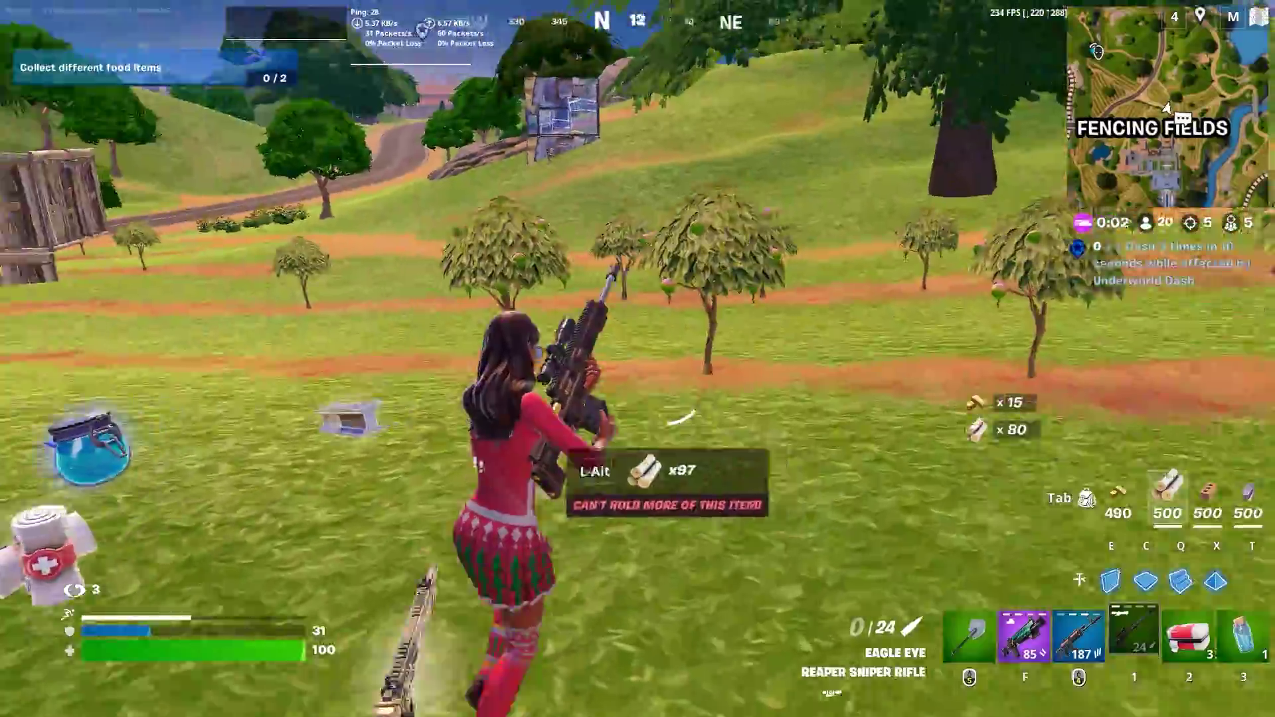
key(w)
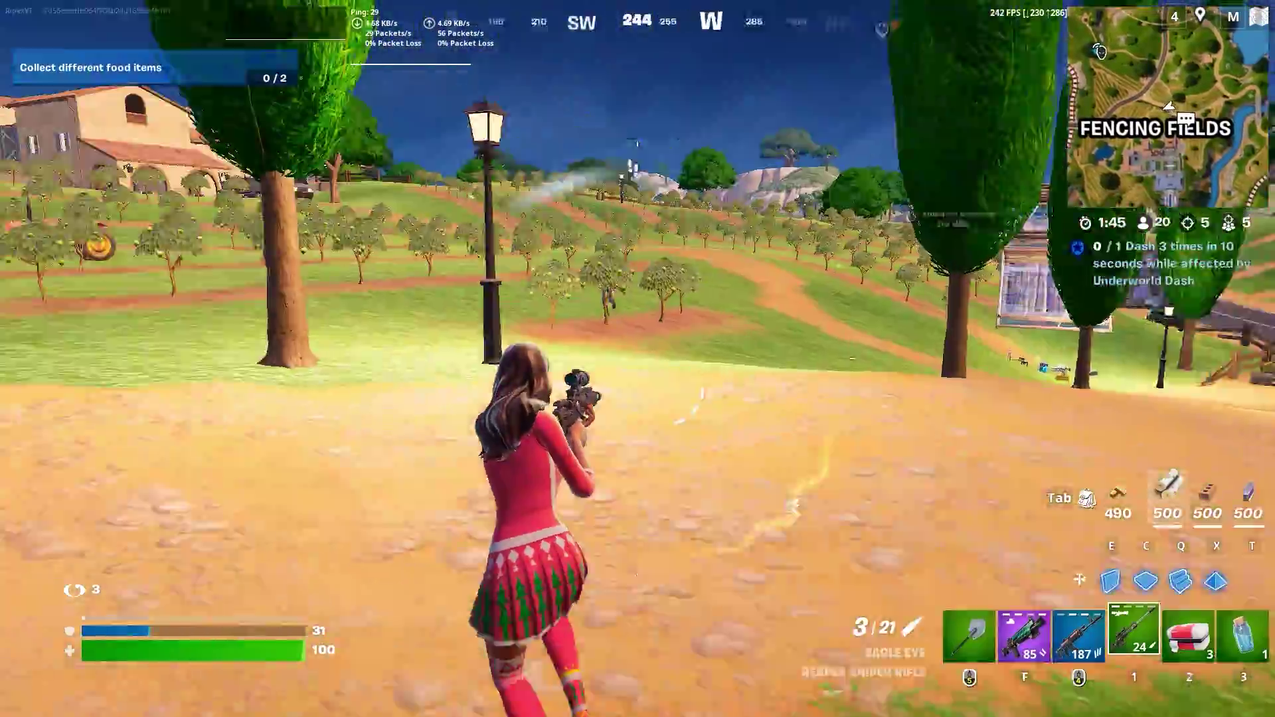
key(f)
key(w)
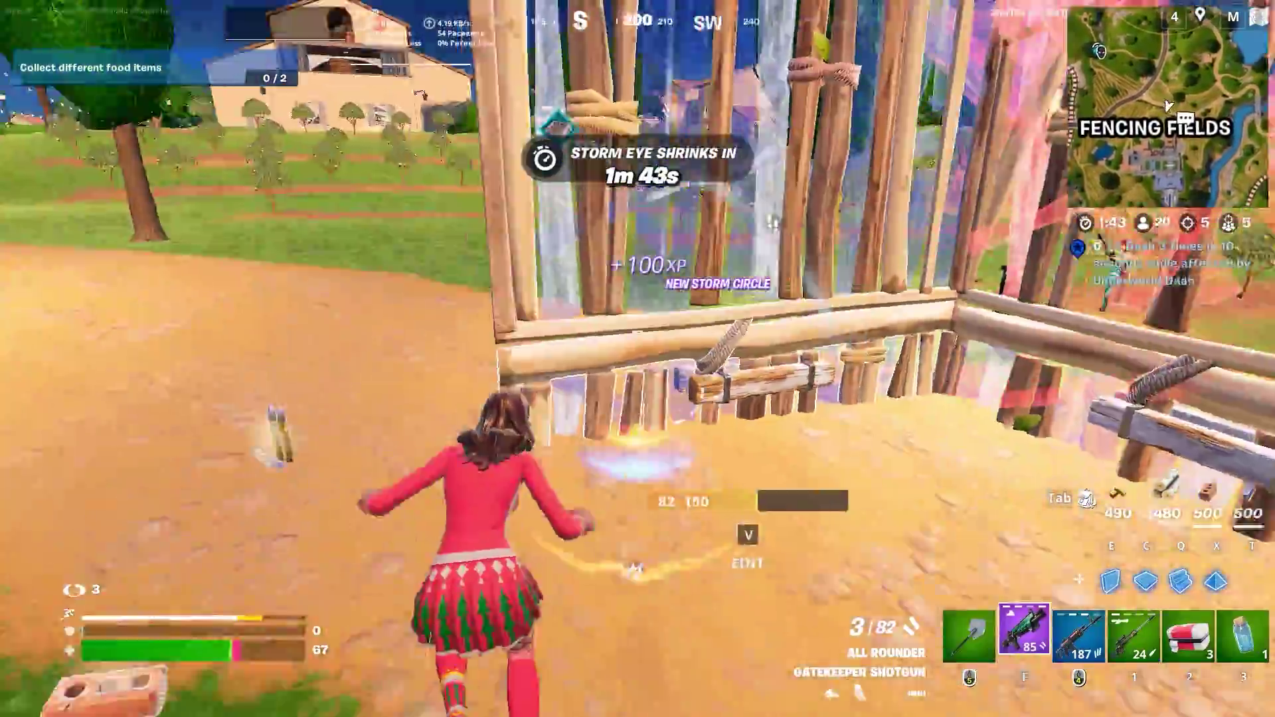
key(w)
key(e)
key(c)
key(q)
key(space)
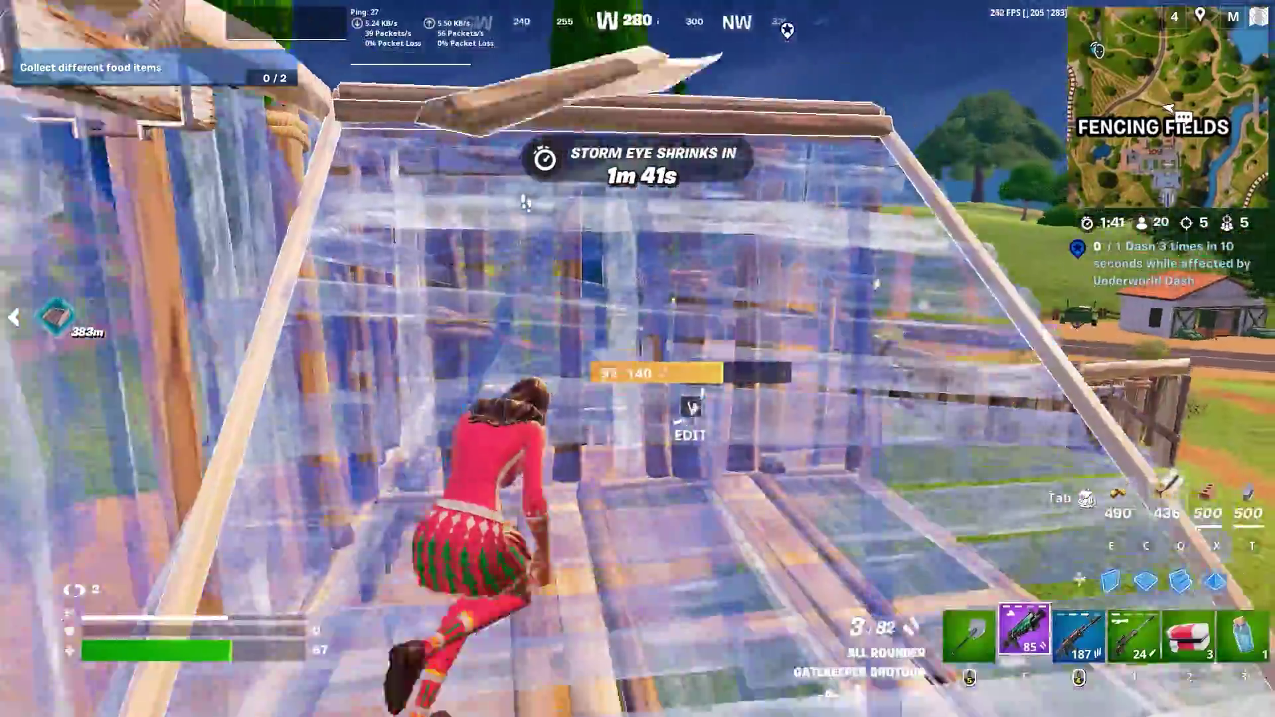
key(w)
key(q)
key(space)
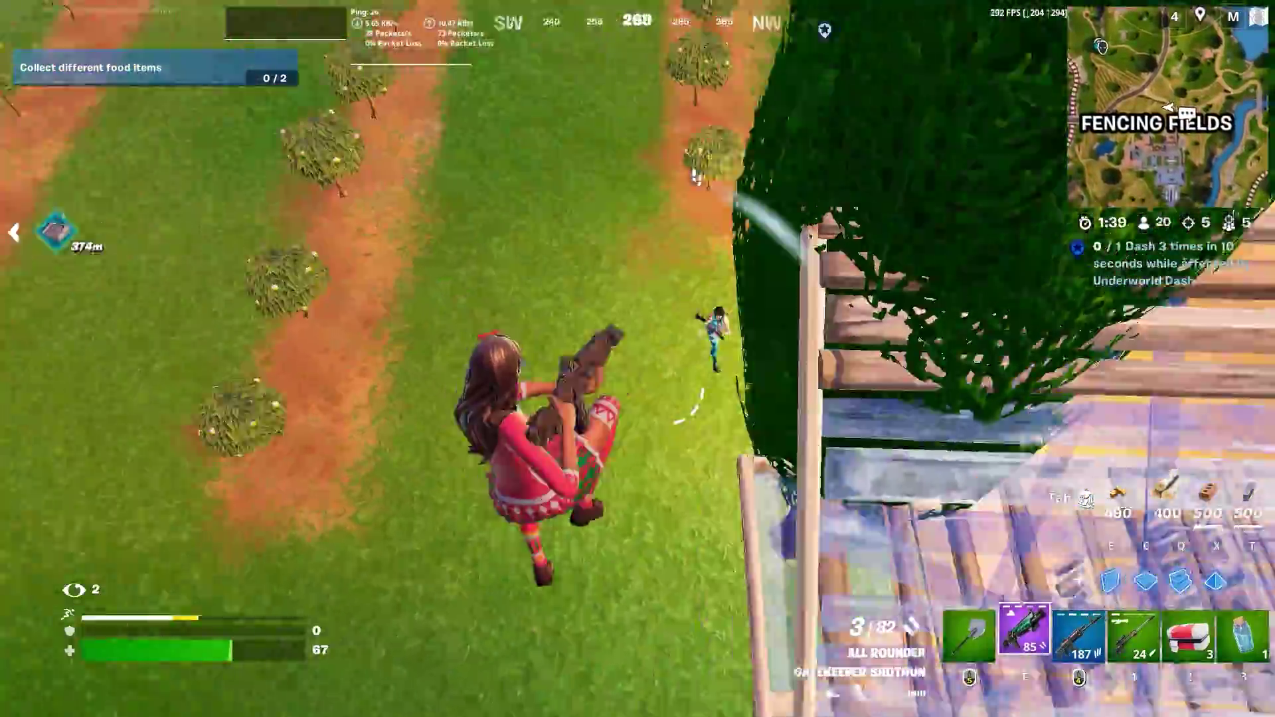
key(w)
key(e)
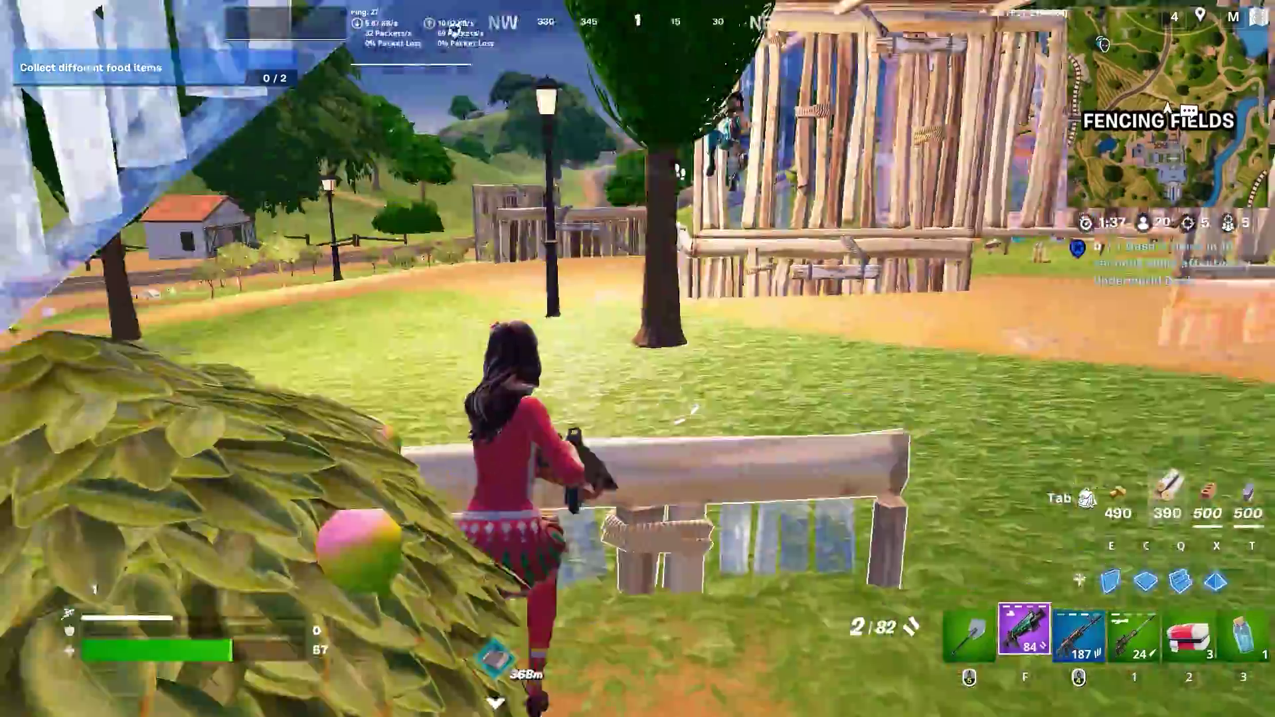
key(w)
click(638, 359)
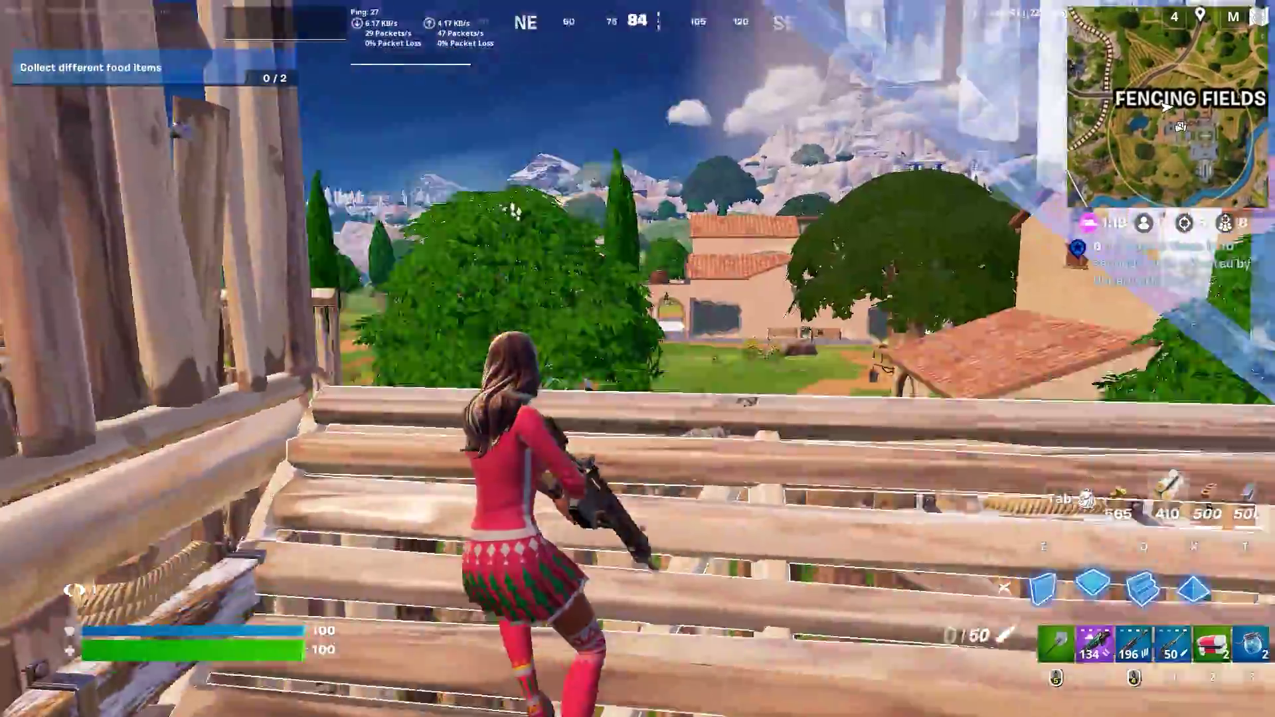
click(637, 359)
click(637, 358)
key(f)
key(space)
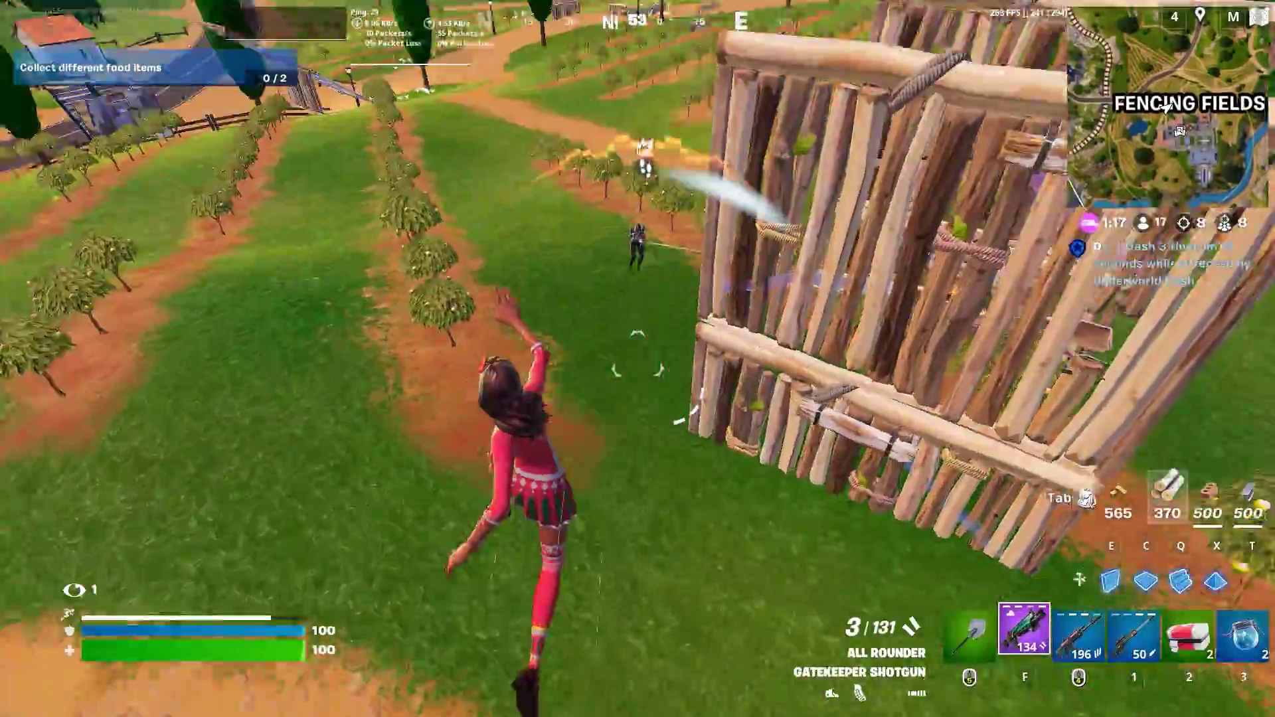
key(f)
click(637, 359)
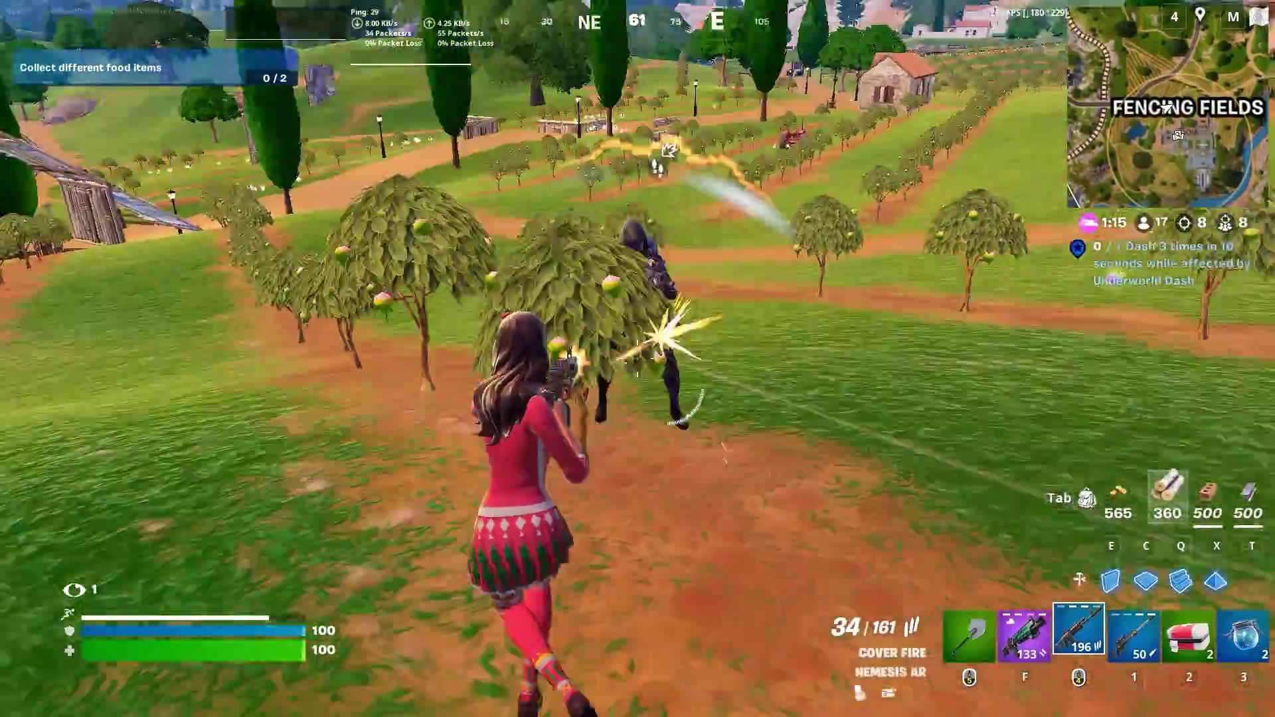
click(638, 359)
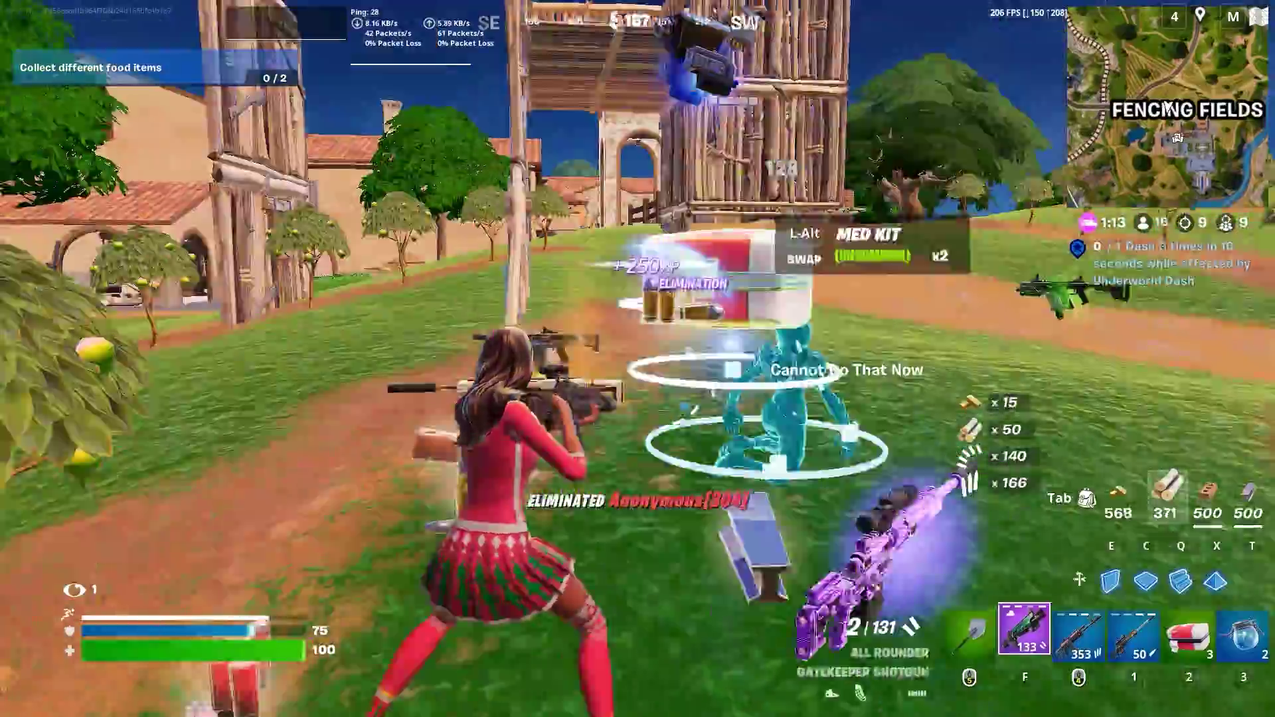
key(w)
key(r)
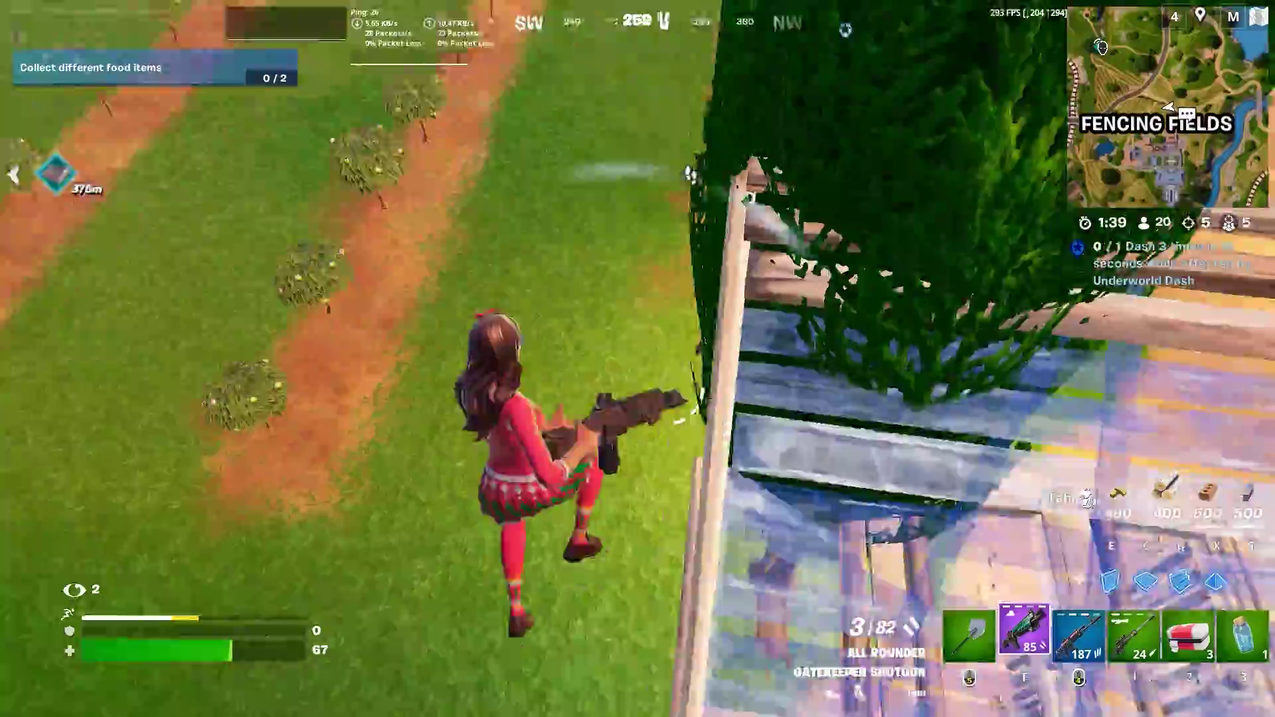
click(638, 359)
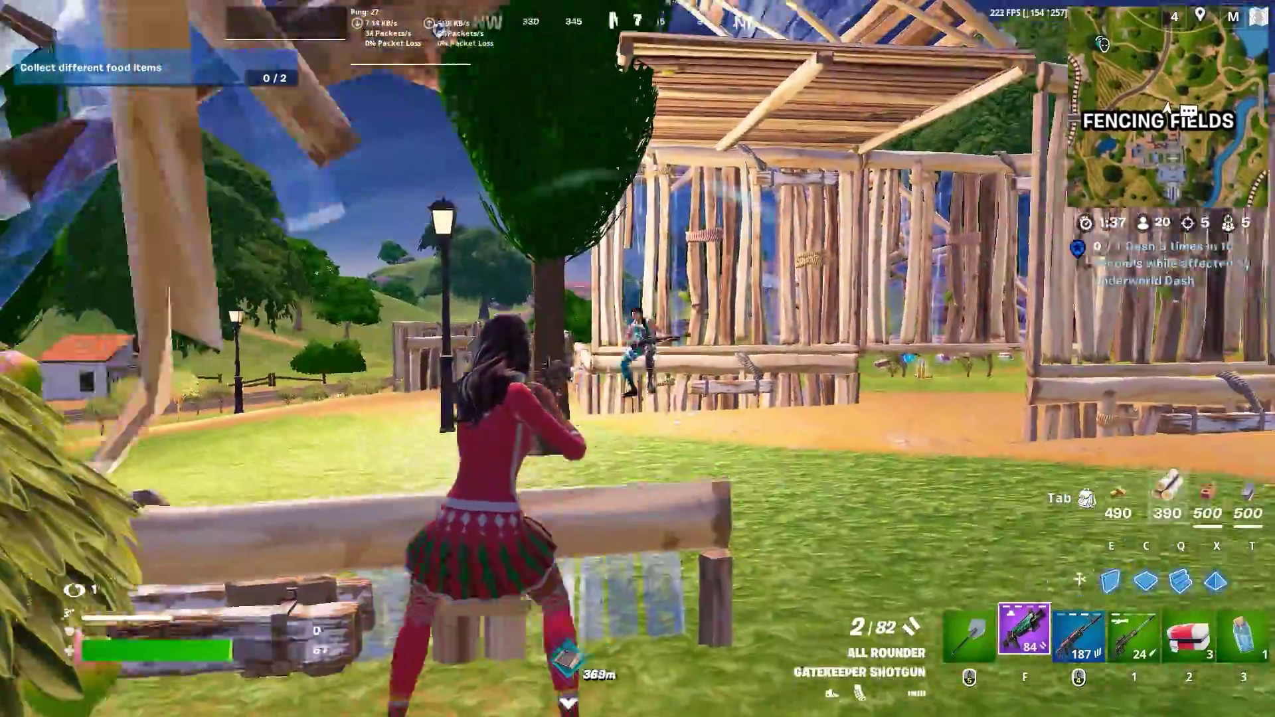
click(637, 358)
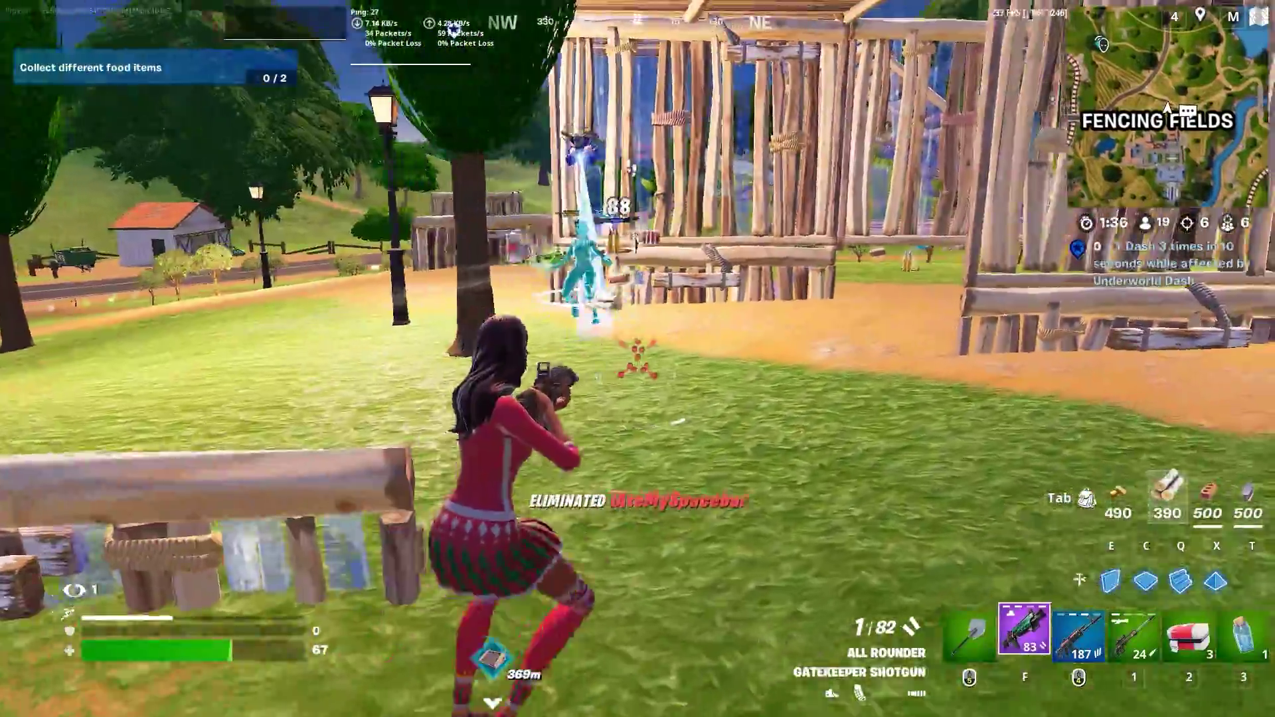
key(w)
scroll(638, 358, down, 1)
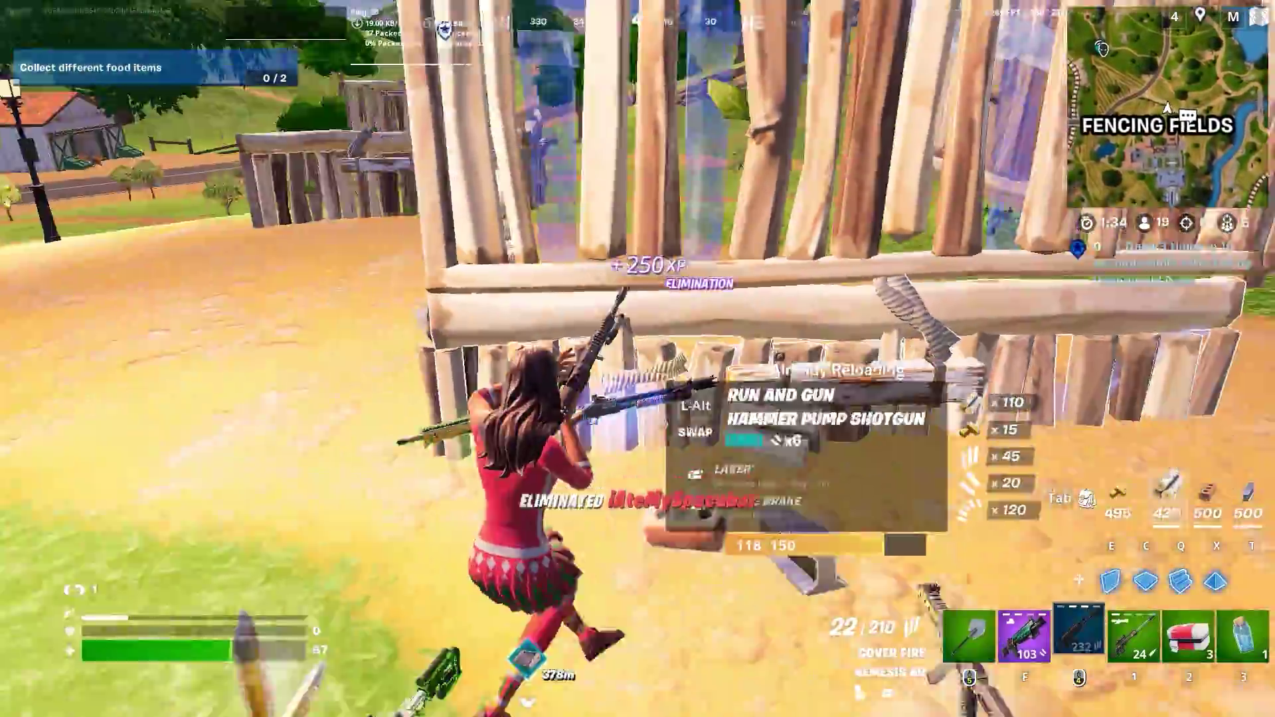
key(r)
key(s)
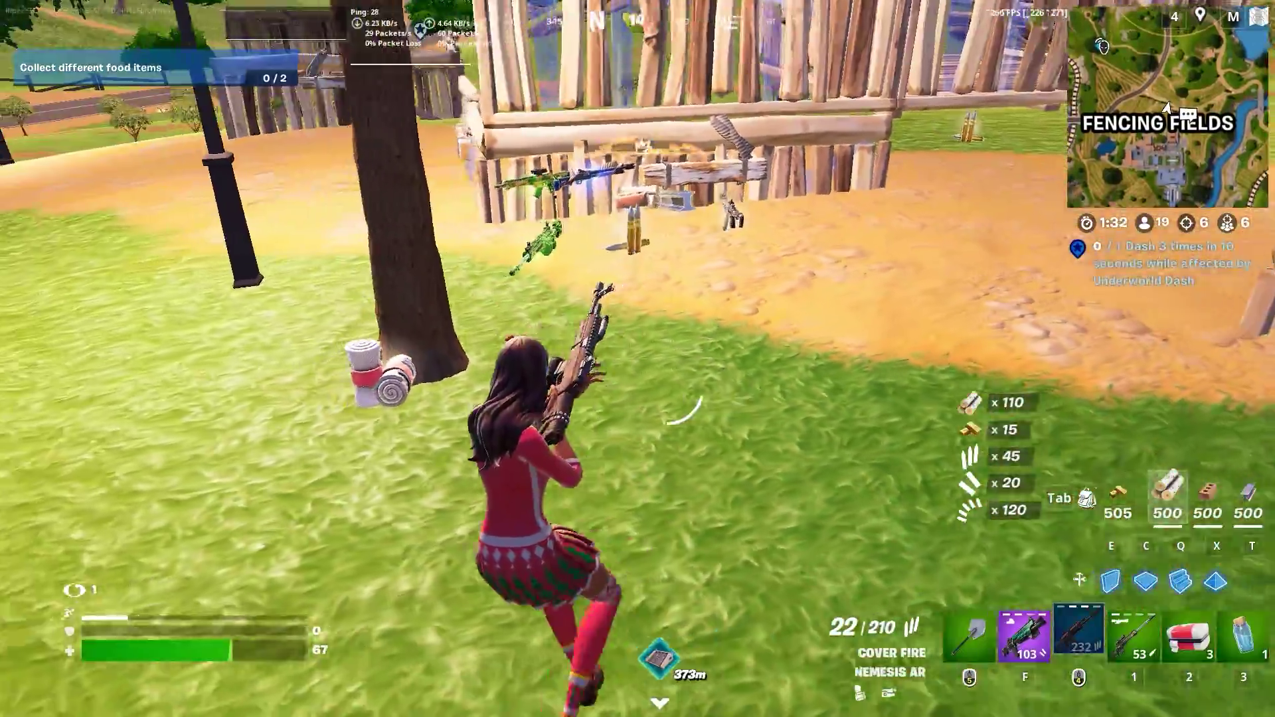